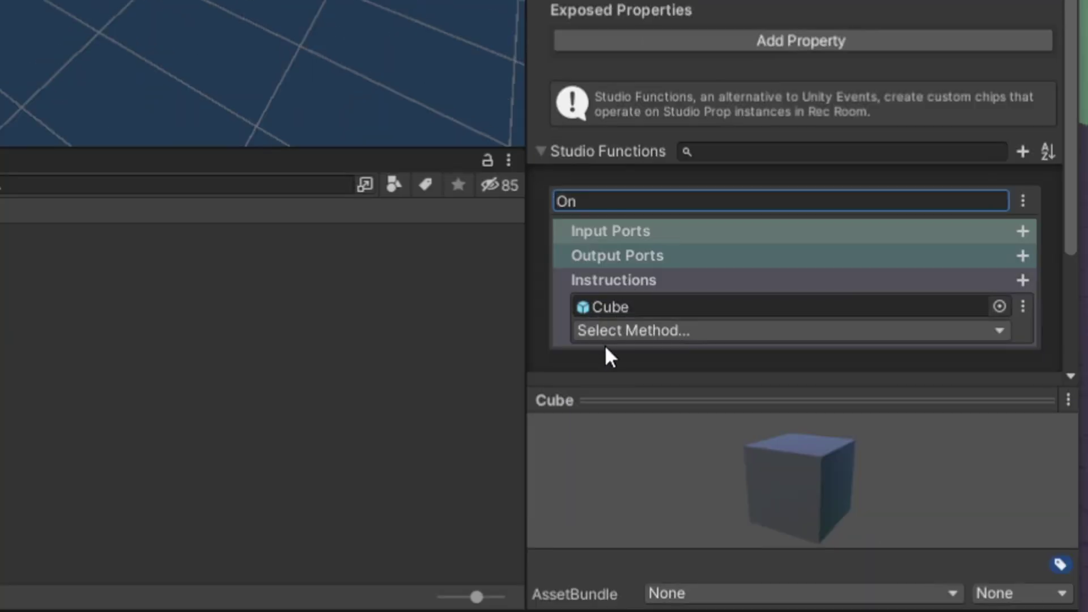
Step: Make the On function call GameObject > active > set on the Cube
click(667, 331)
mouse_move(657, 393)
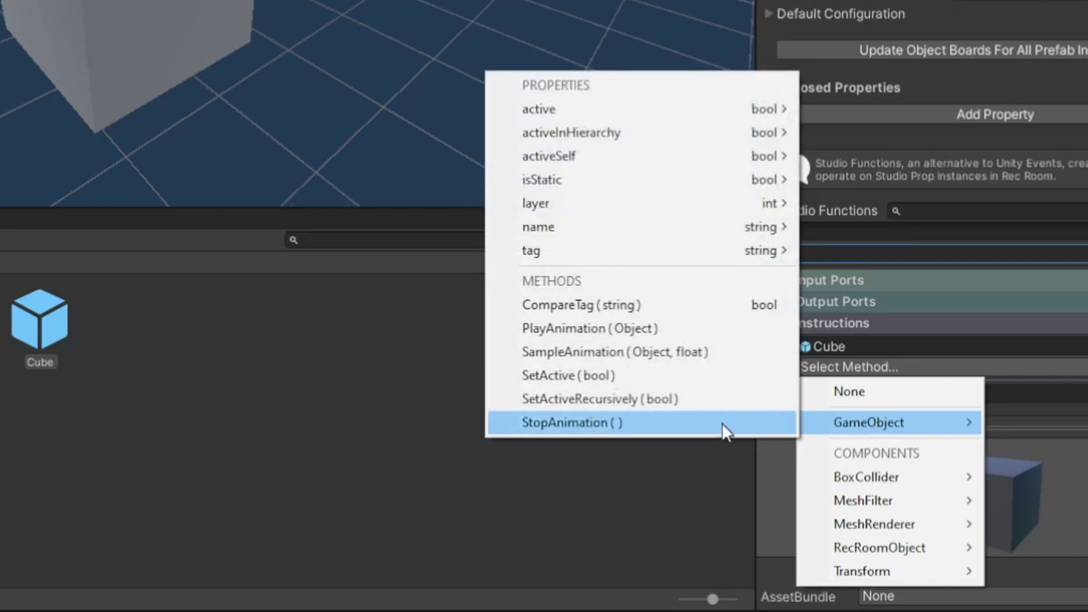
mouse_move(703, 103)
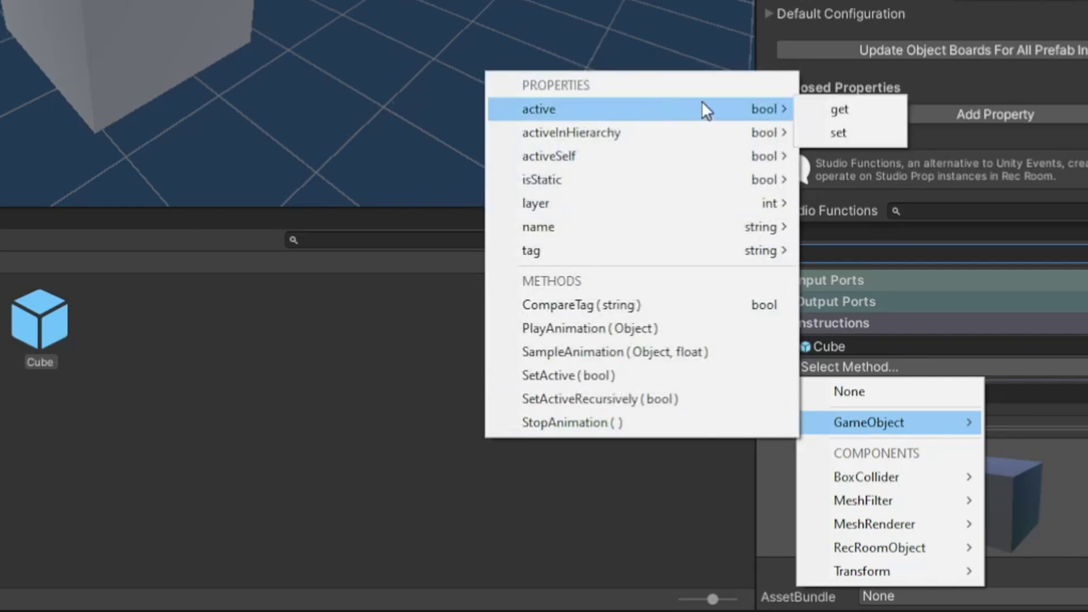
click(855, 131)
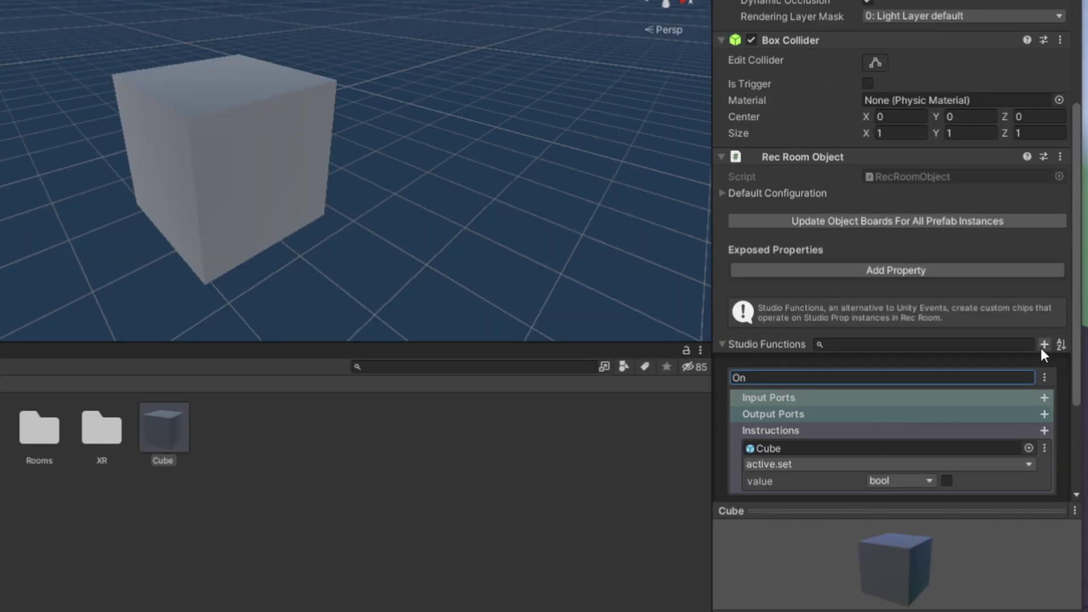
Step: Add a second Studio Function to the Cube and a new input port on the On function
click(1041, 345)
scroll(876, 388, down, 3)
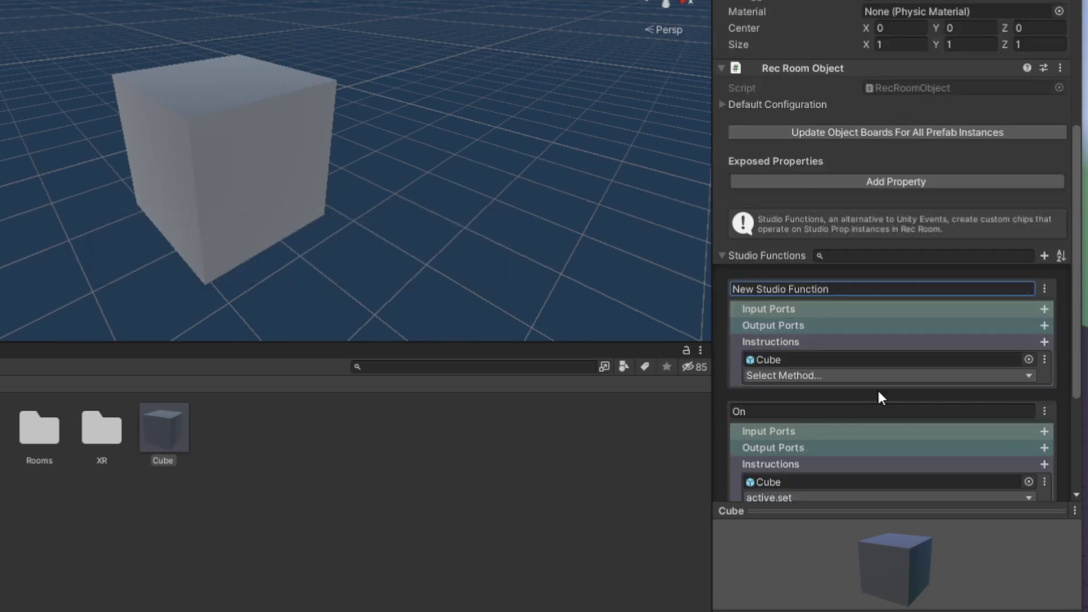
scroll(827, 357, down, 6)
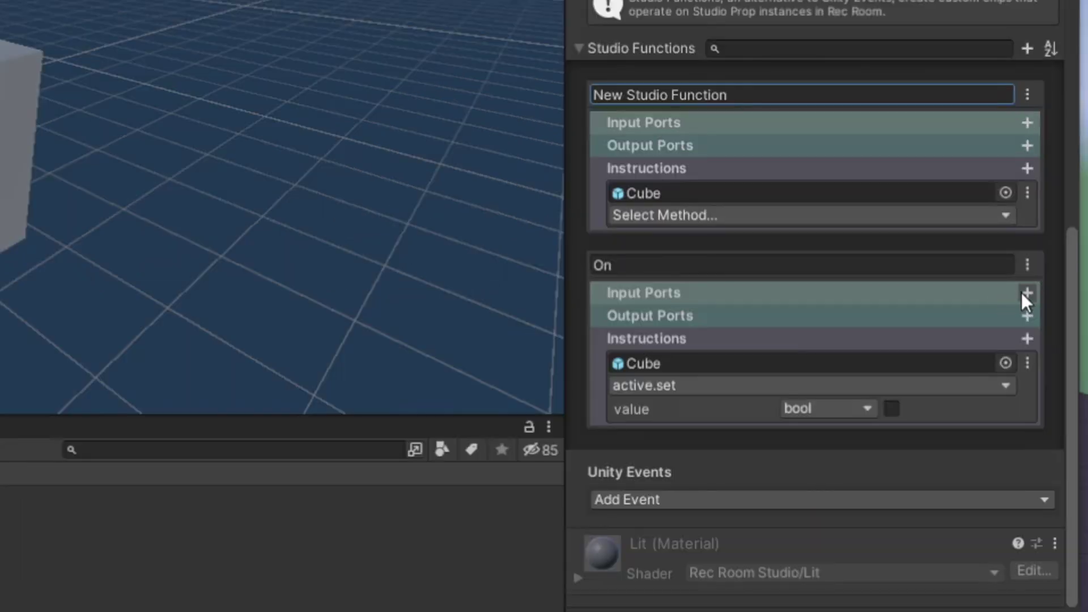
click(1027, 293)
Step: Name the On function's bool input port On/off and use it as the active.set value
click(730, 322)
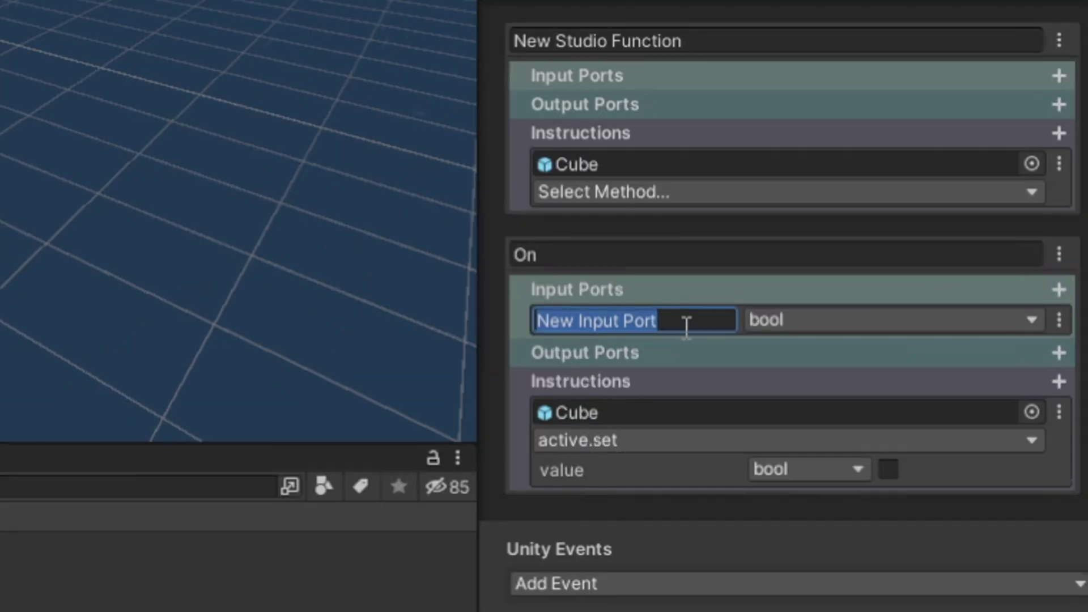
text(On)
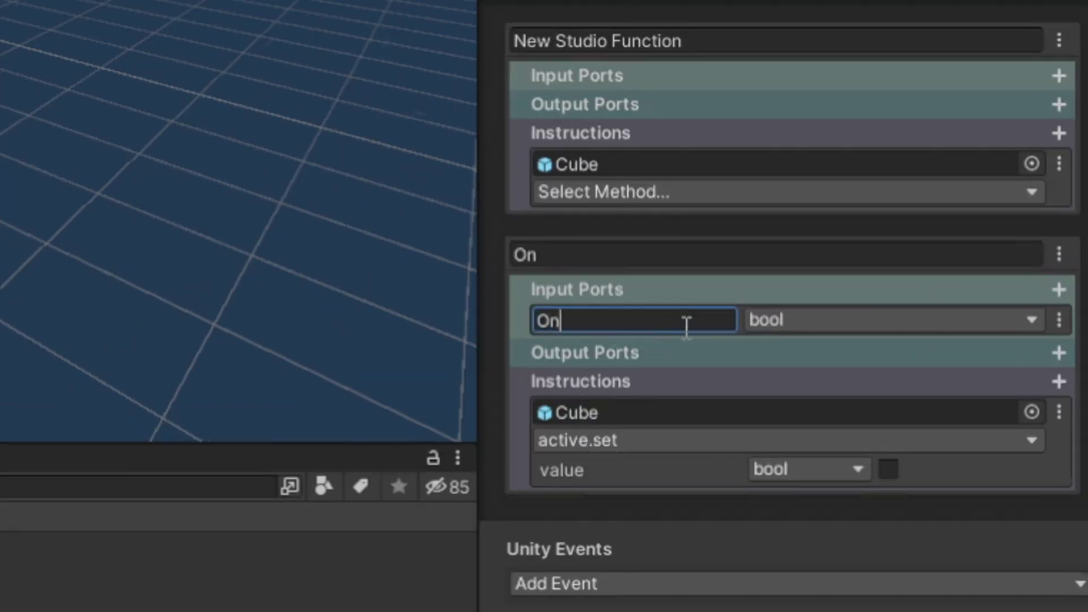
text(/off)
click(805, 470)
mouse_move(851, 611)
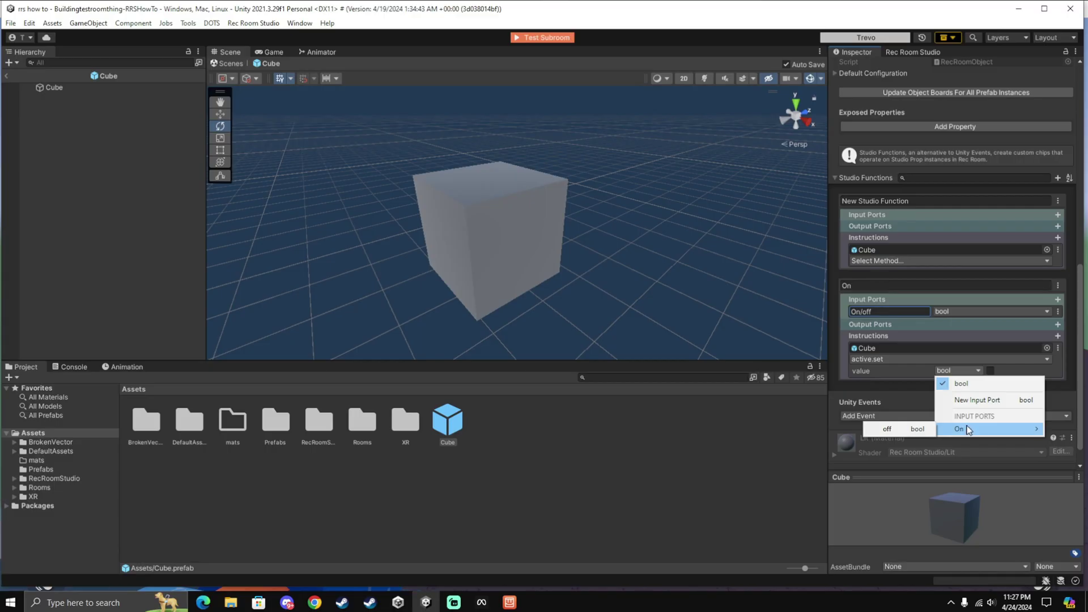
click(887, 428)
Step: Rename the second Studio Function to Off
scroll(926, 350, up, 1)
click(923, 231)
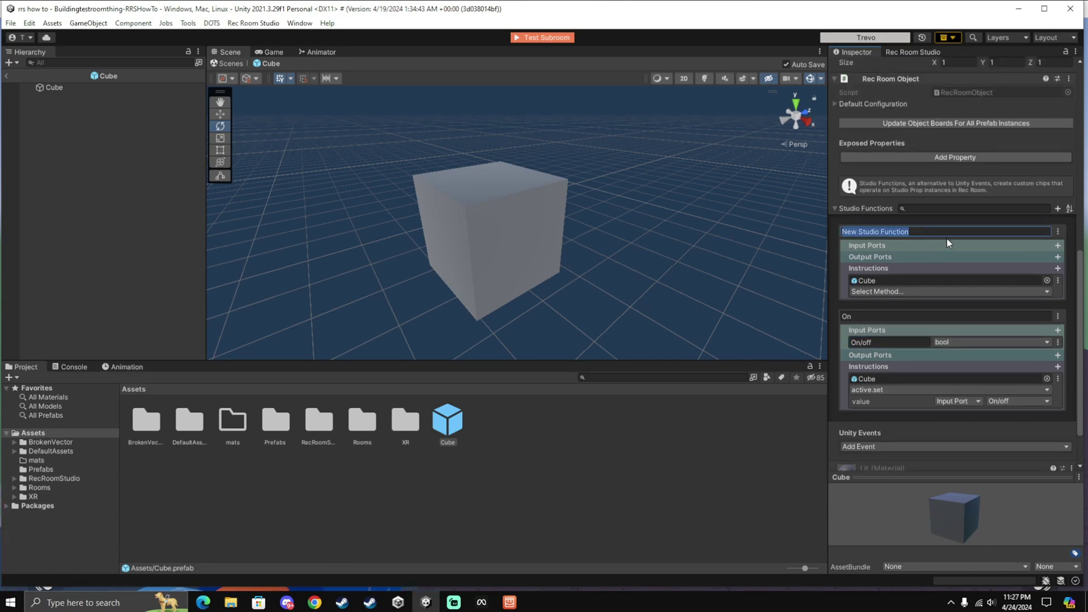
text(Off)
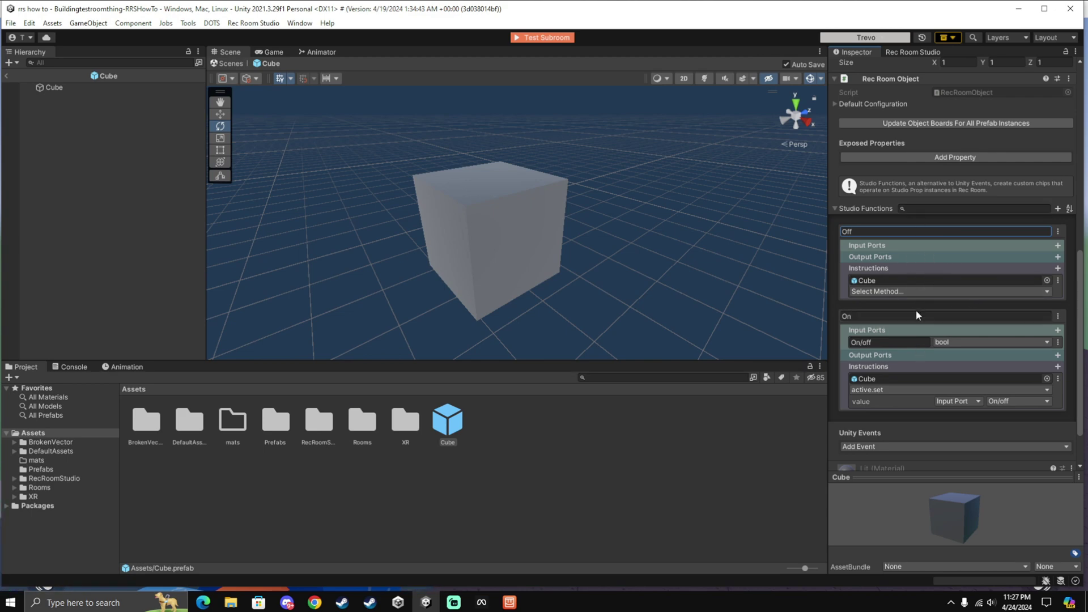
Step: Make the Off function call GameObject > active > set on the Cube
click(915, 290)
mouse_move(906, 323)
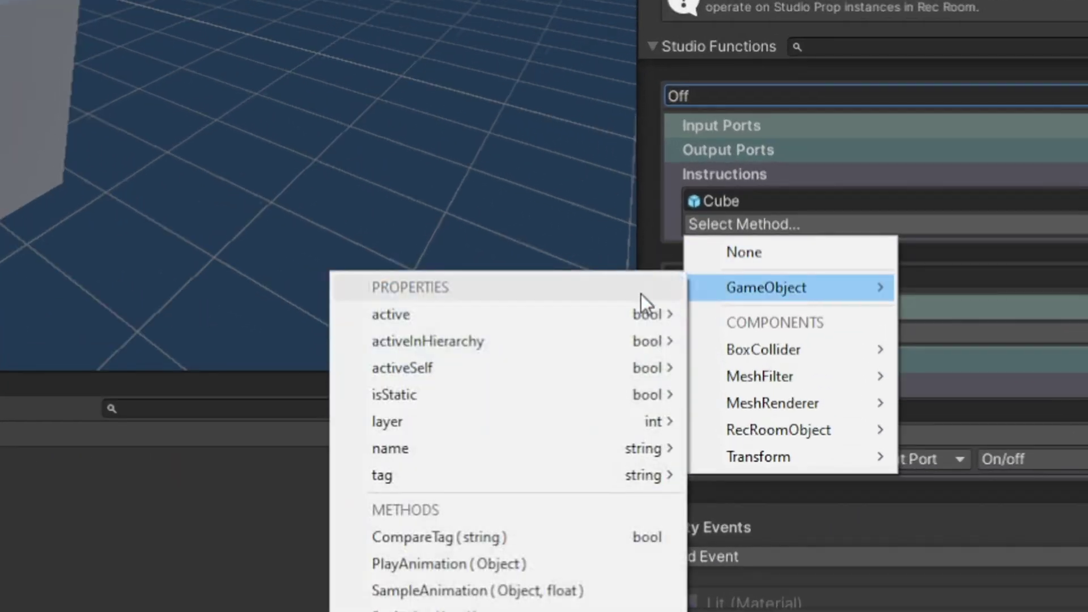
click(736, 336)
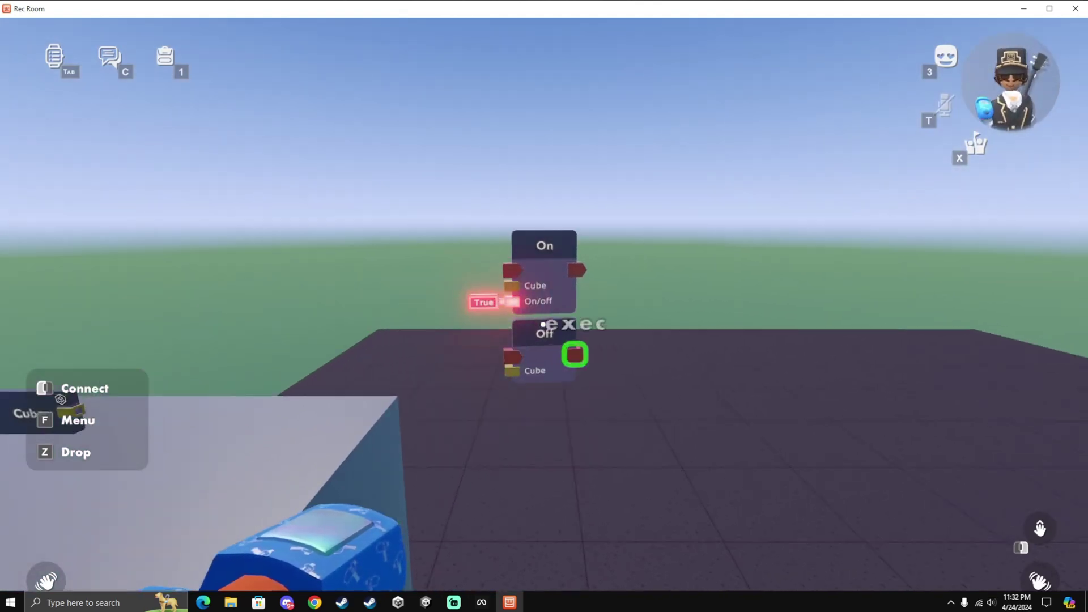
Step: With the Maker Pen, wire the Cube chip into the Off and On chips' Cube inputs
key(f)
key(f)
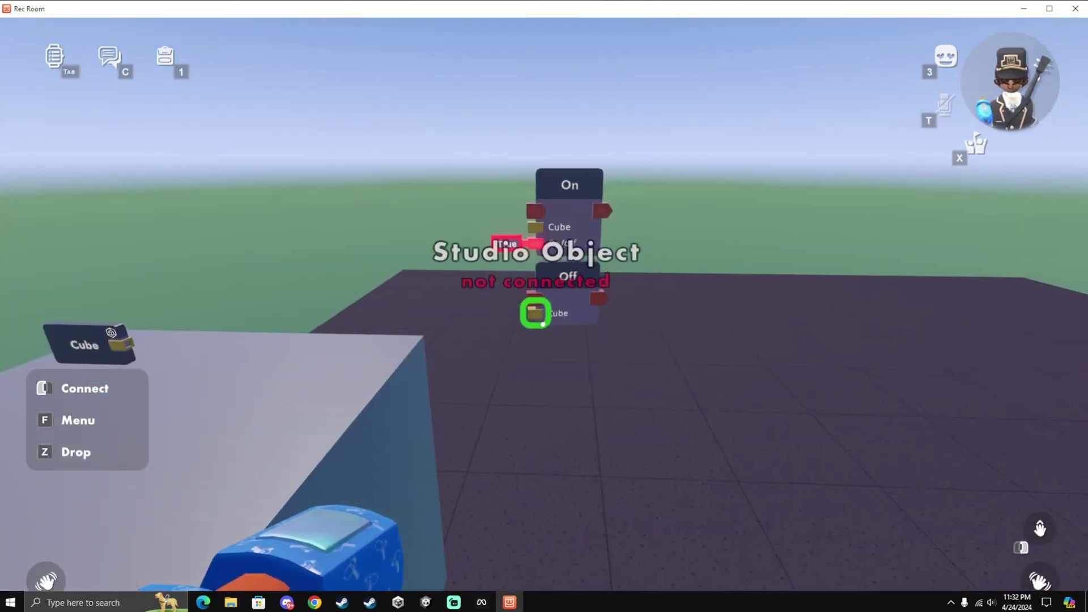
drag(543, 324, 543, 325)
drag(543, 325, 543, 325)
Step: Check which function the Off chip runs in its configuration
click(541, 335)
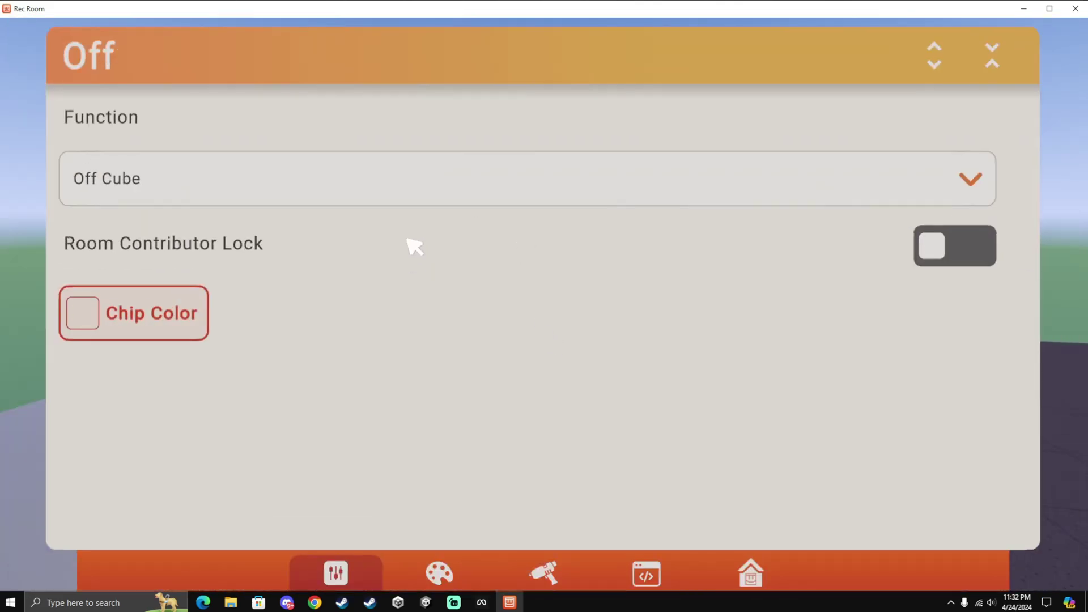
click(498, 194)
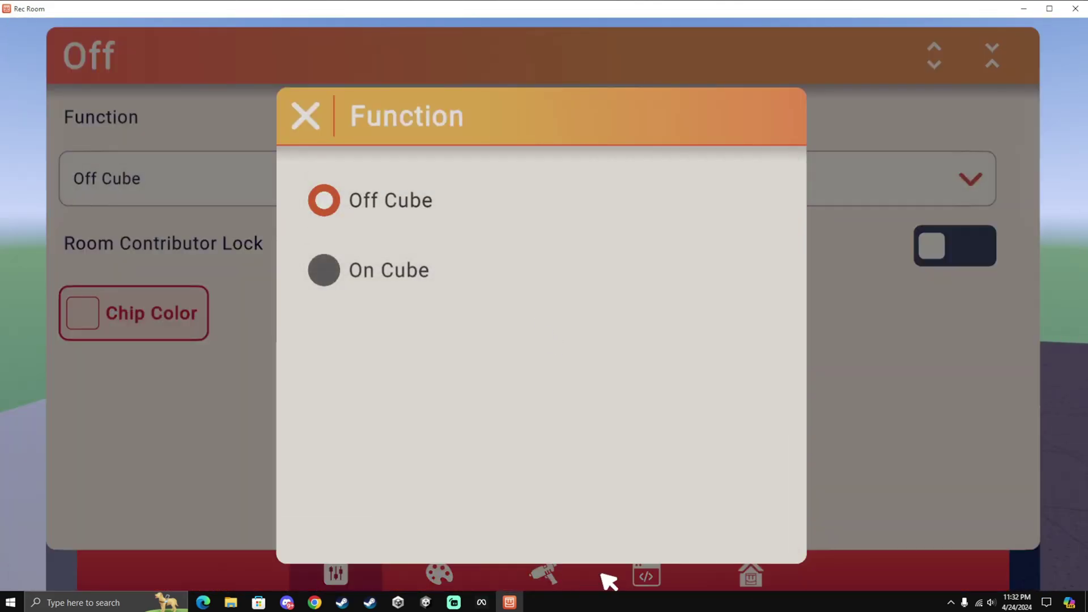
key(f)
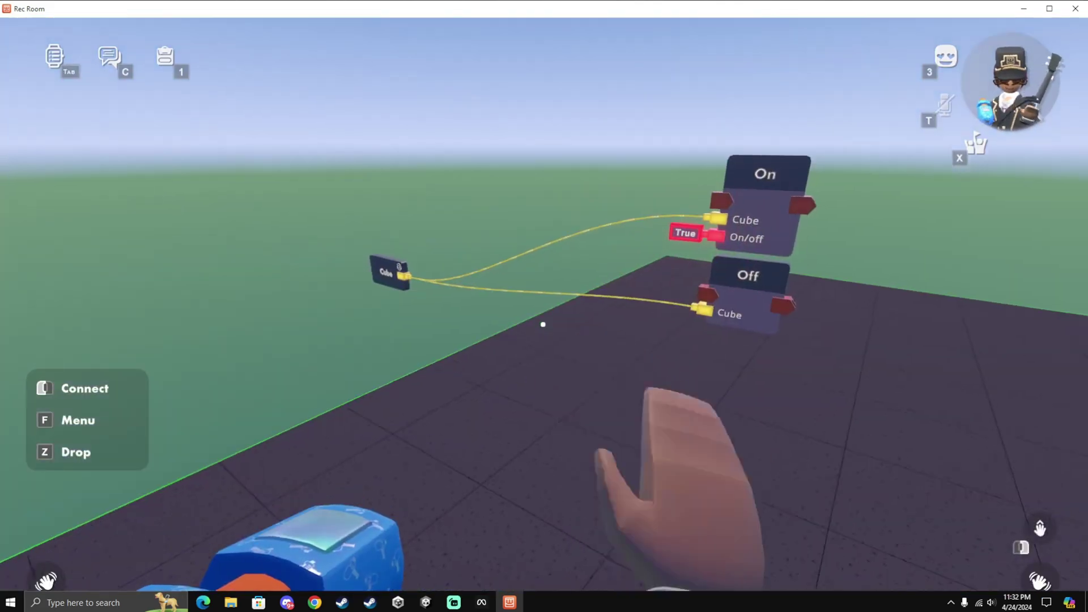
Step: Trigger the On chip on the cube and switch its On/off input to False
click(542, 324)
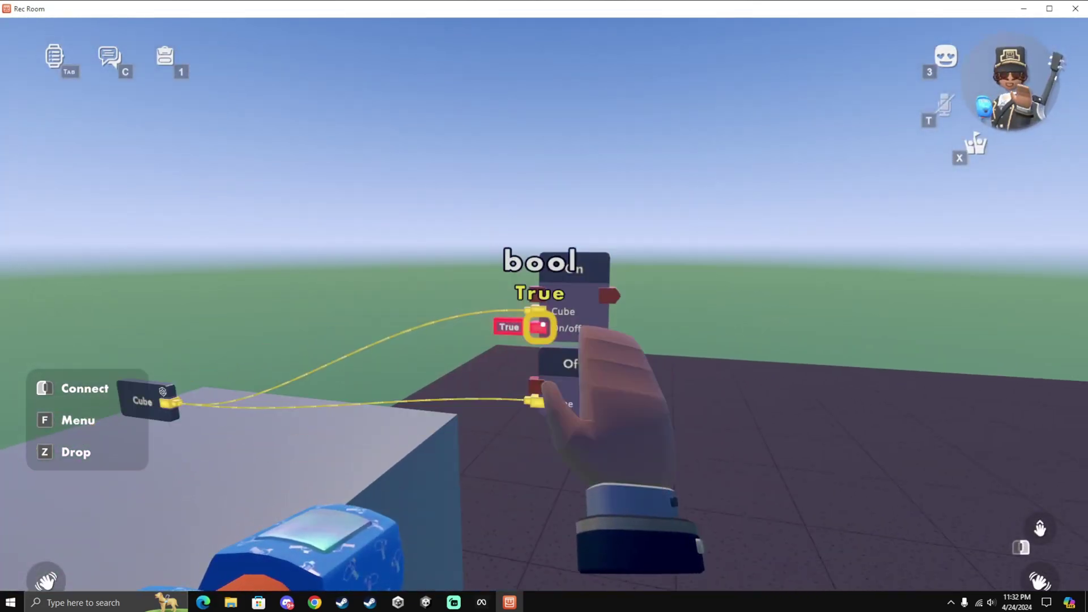
click(543, 324)
click(542, 325)
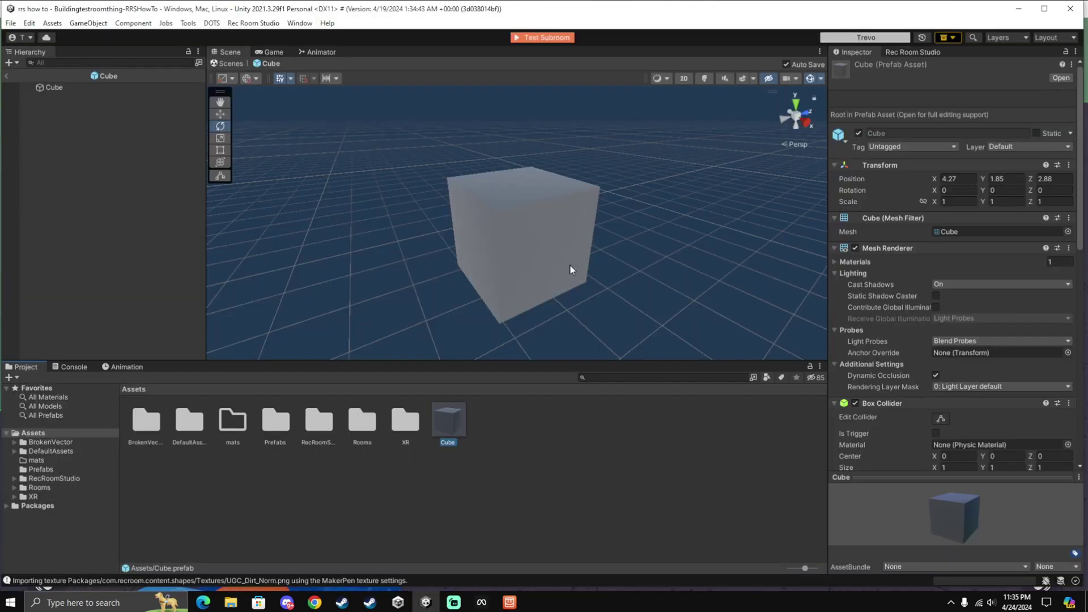
Step: Add a third Studio Function to the Cube named Red
scroll(942, 354, down, 8)
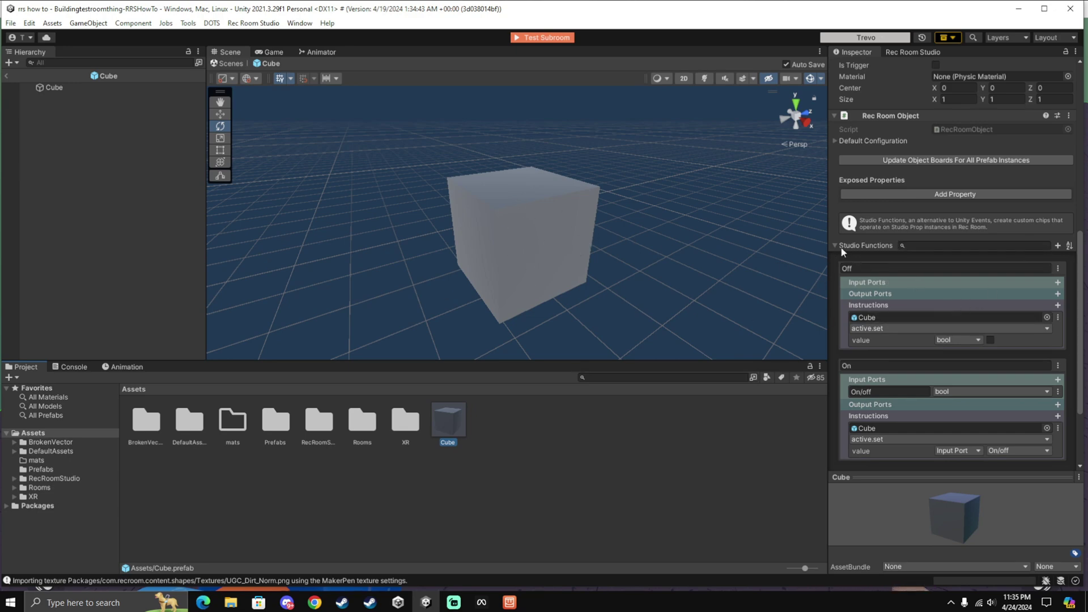
click(1057, 244)
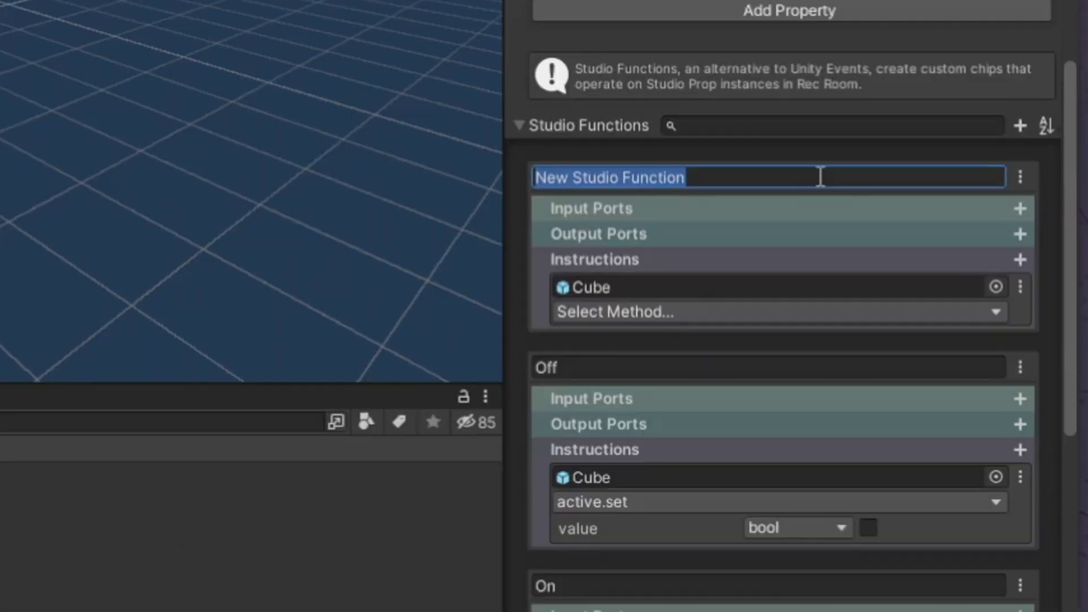
text(Red)
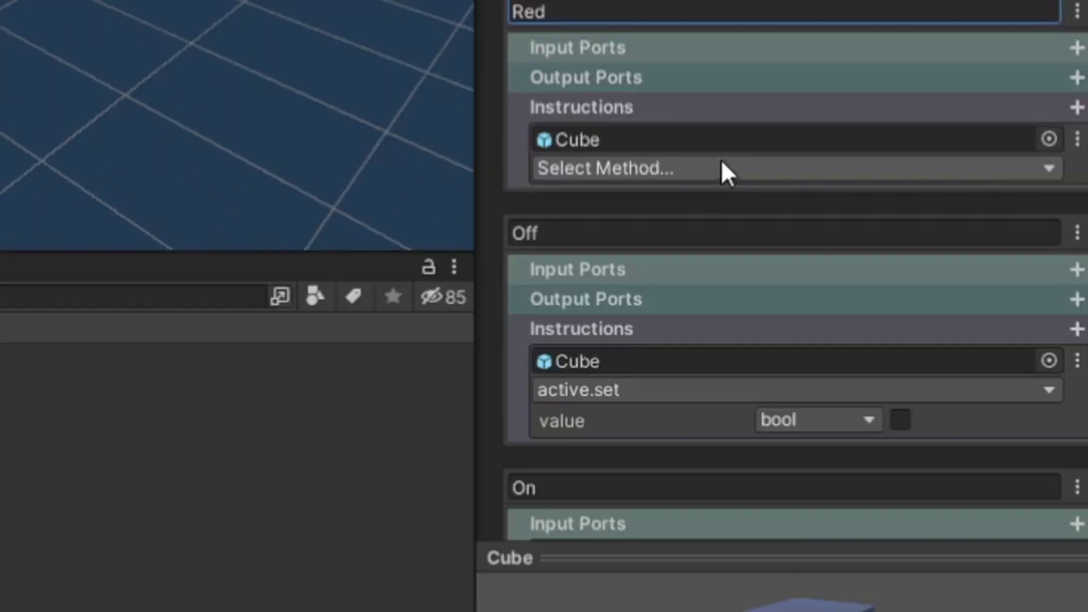
Step: Make the Red function call MeshRenderer > material > set
click(715, 312)
mouse_move(676, 509)
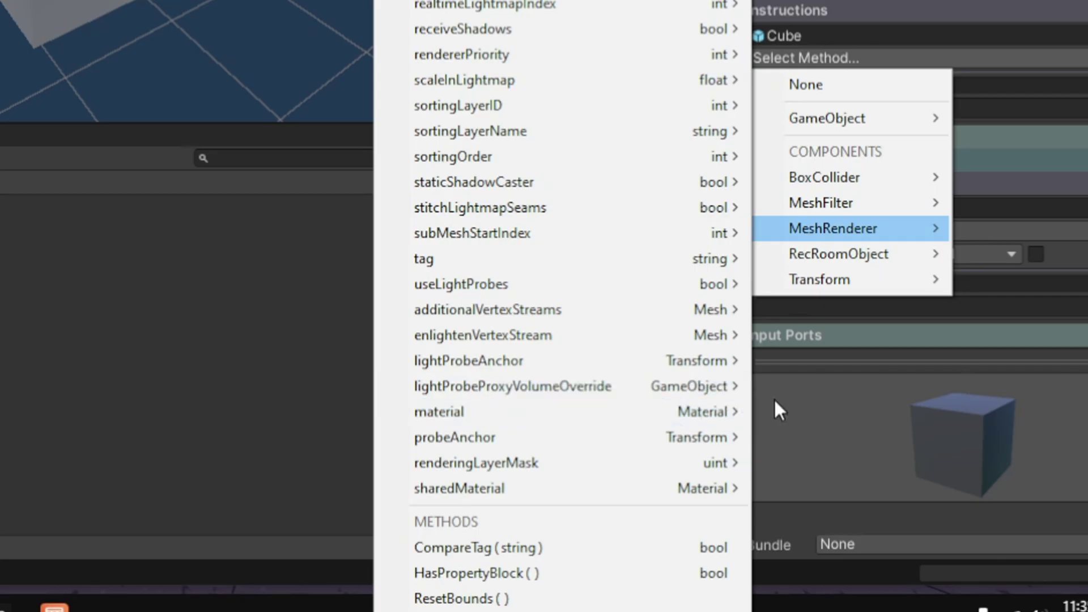
mouse_move(698, 411)
click(793, 412)
right_click(525, 473)
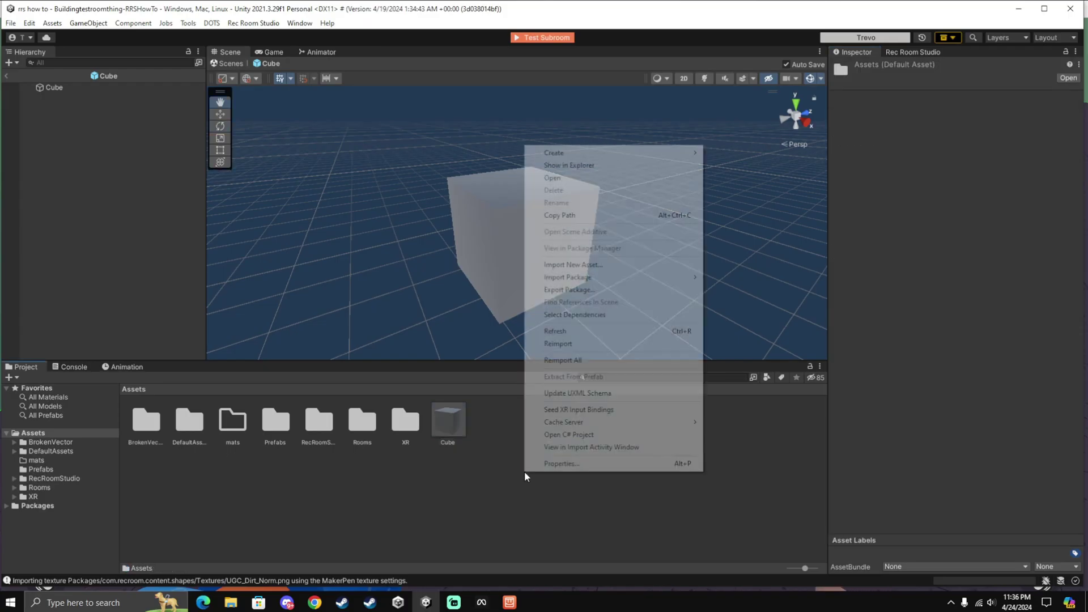
Step: Create a material named red with a pure red FF0000 base colour
mouse_move(591, 152)
click(782, 337)
text(red)
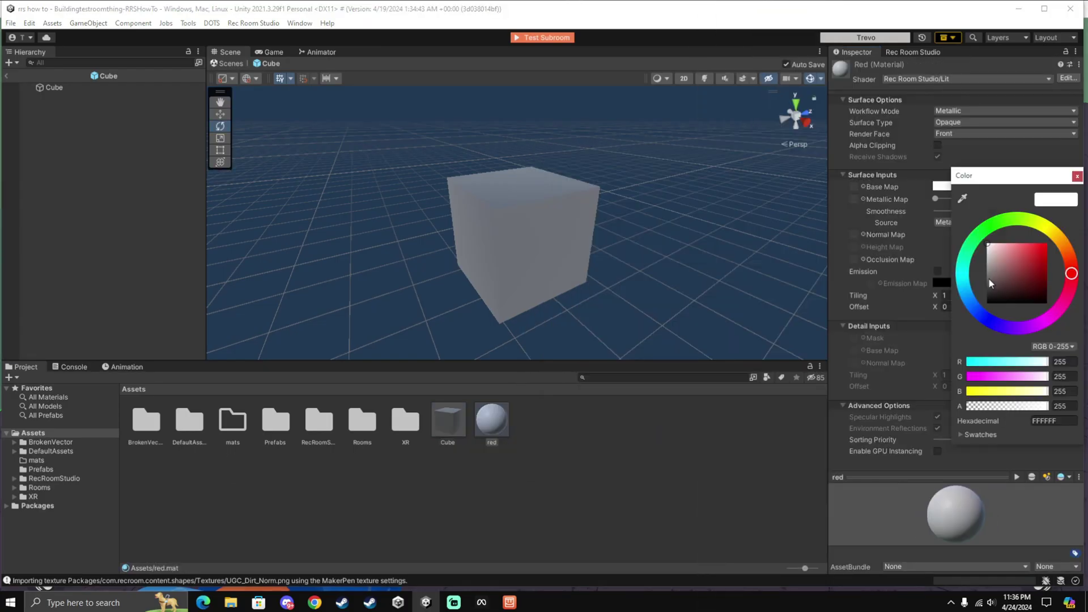
drag(991, 283, 1048, 243)
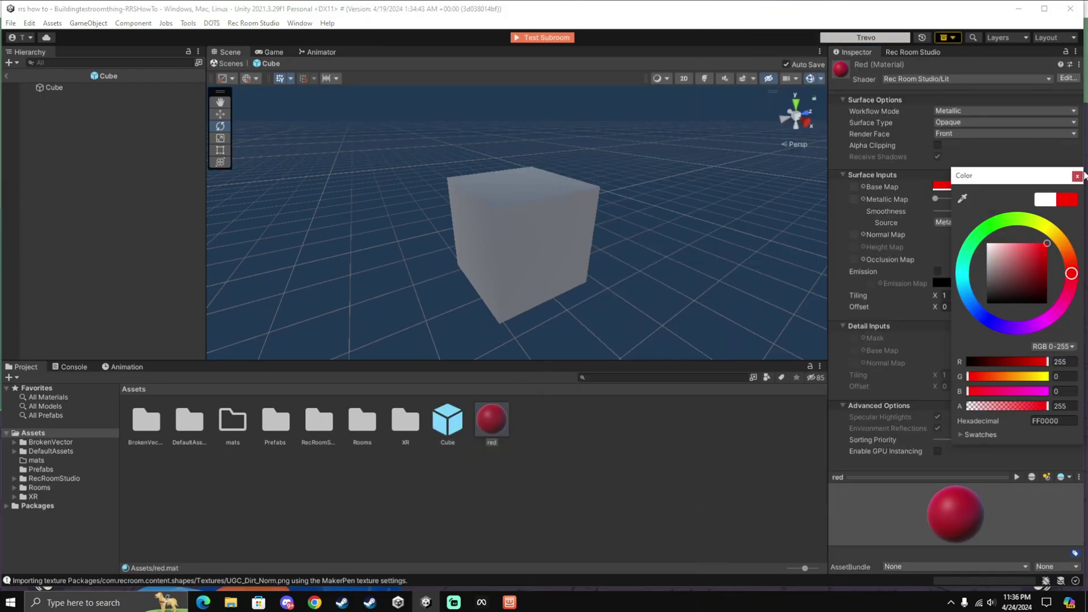
click(1078, 175)
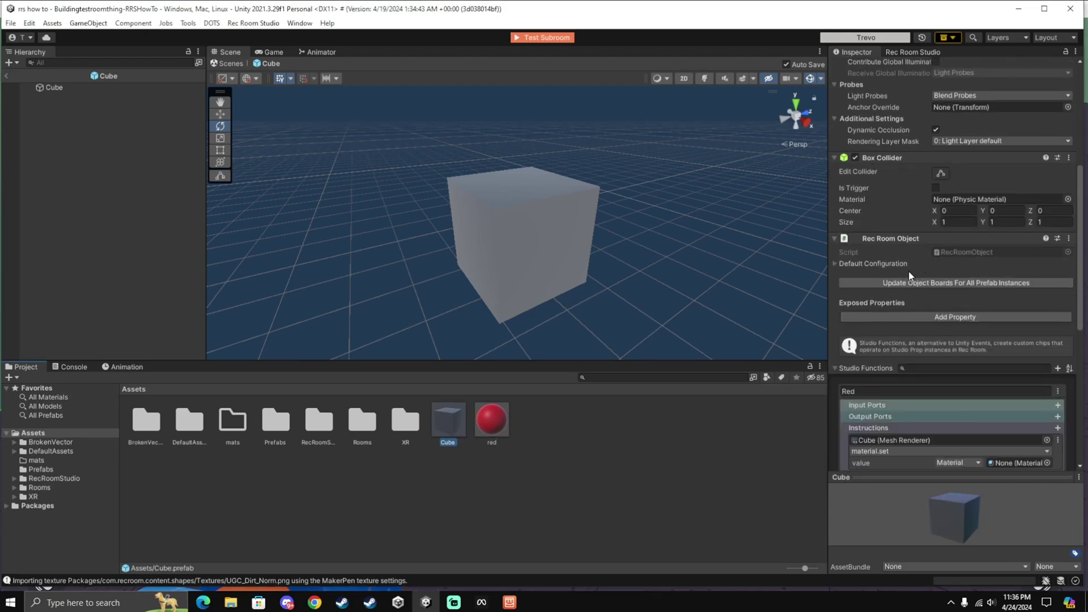
Step: Assign the red material to the Red function's value and add a fourth Studio Function
scroll(909, 275, down, 5)
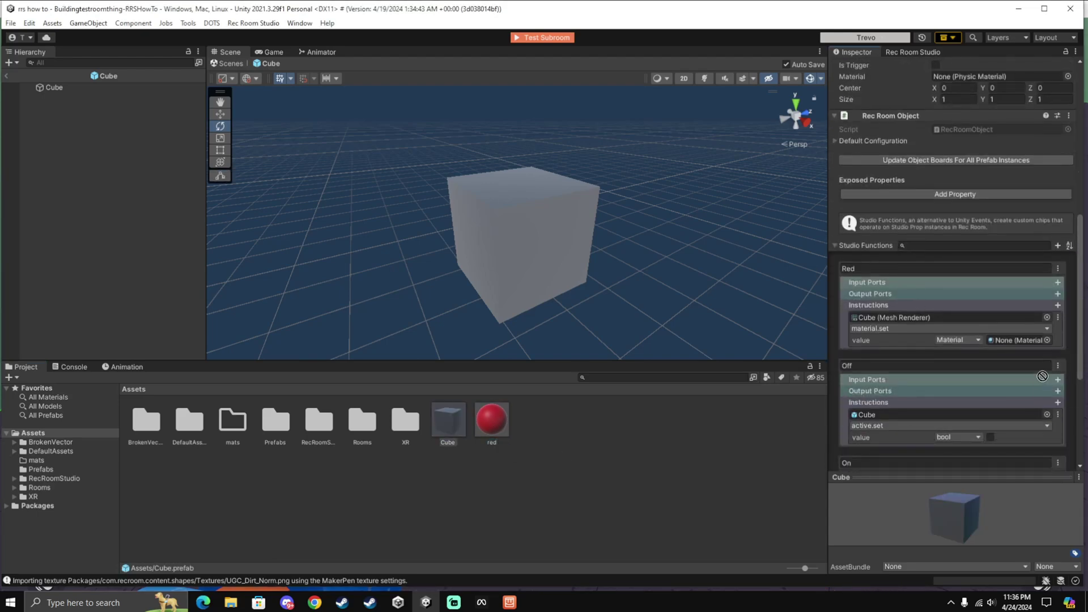
drag(1012, 344, 1011, 343)
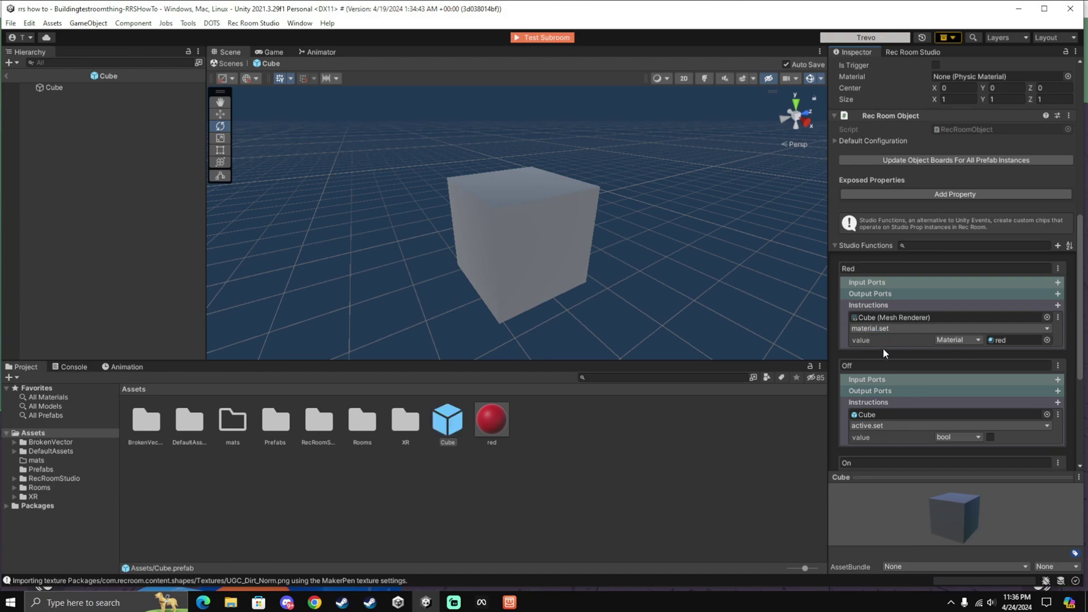
click(1057, 246)
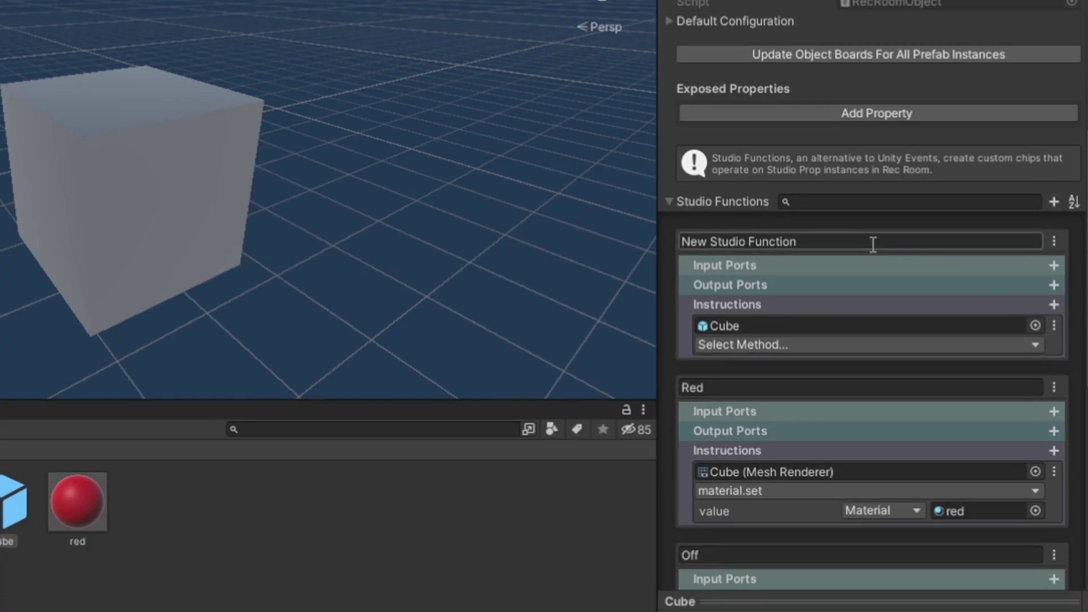
Step: Rename the fourth function White and make it call MeshRenderer > material > set
text(Whi)
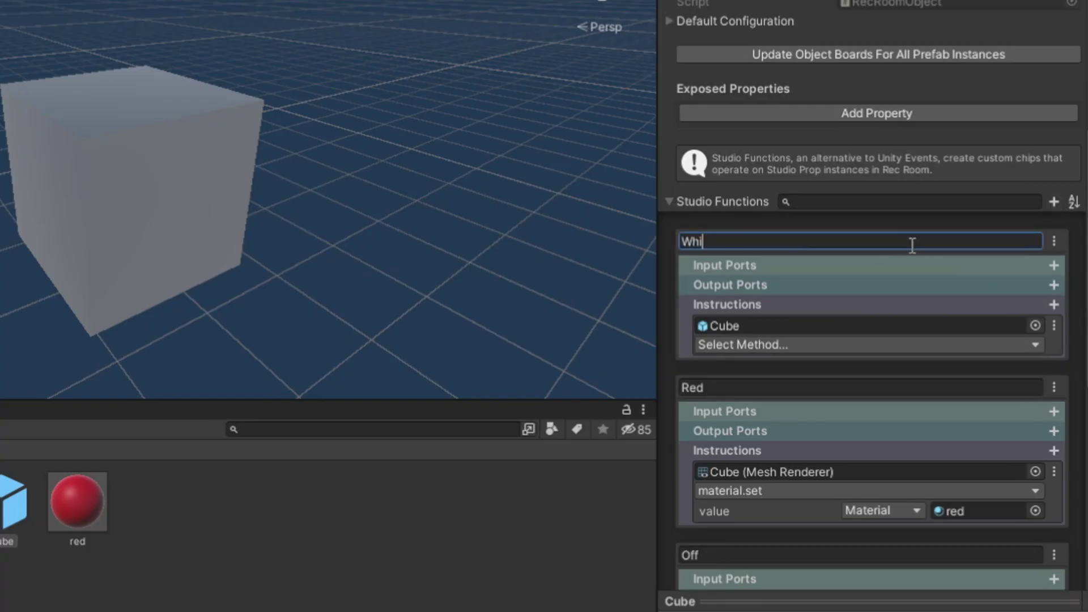
text(te)
click(883, 344)
mouse_move(790, 491)
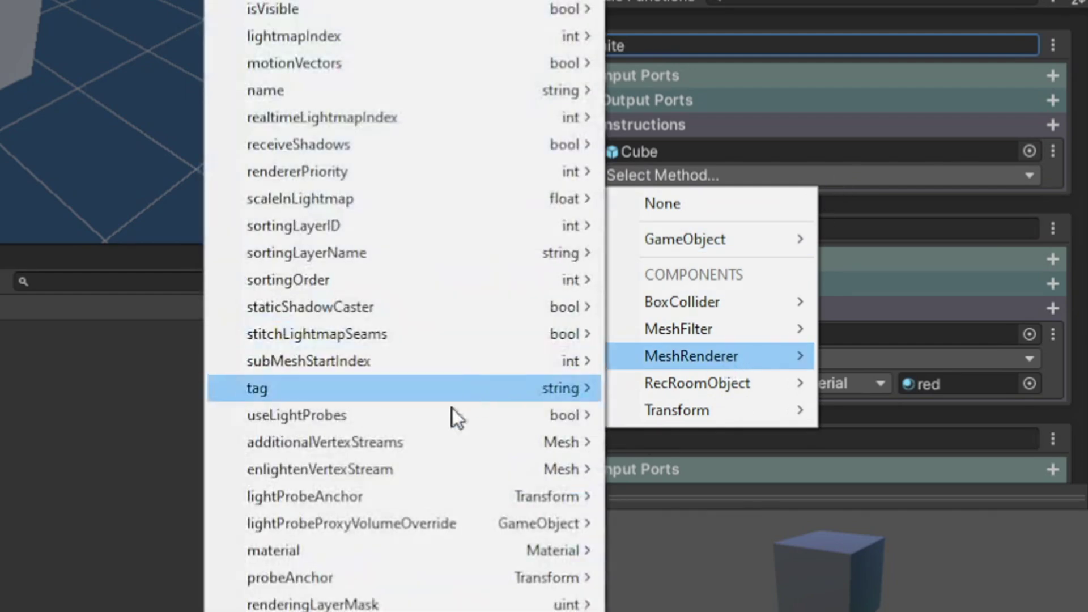
mouse_move(565, 551)
click(648, 522)
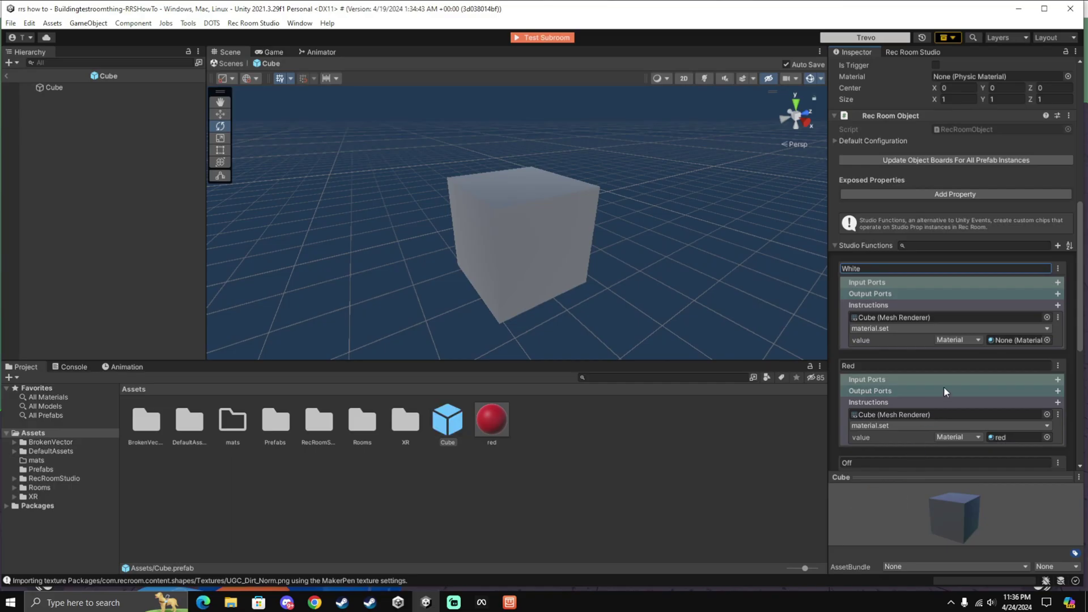
Step: Create a white material asset for the White function, then open Rec Room's item palette
right_click(592, 467)
mouse_move(617, 148)
click(805, 339)
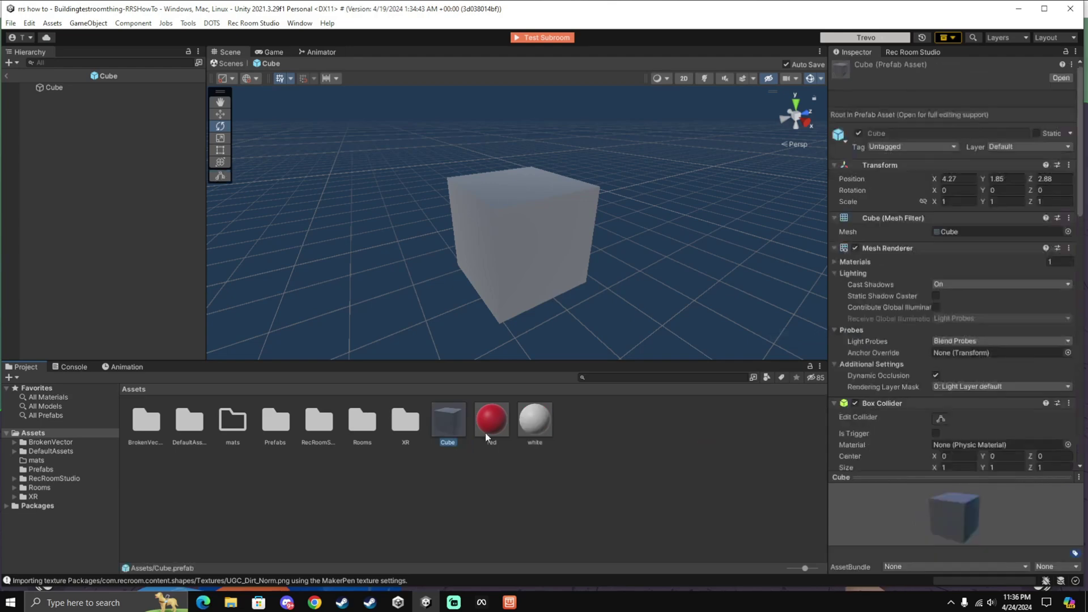
scroll(919, 430, down, 10)
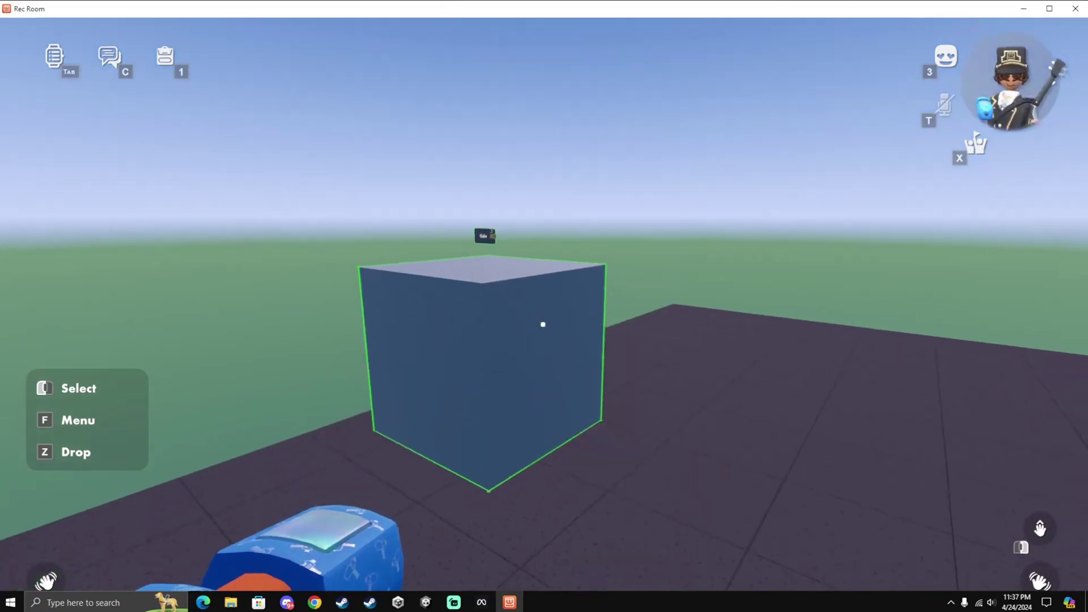
key(f)
click(479, 572)
Step: Spawn a Studio Function chip from the palette and set it to Red Cube
click(946, 88)
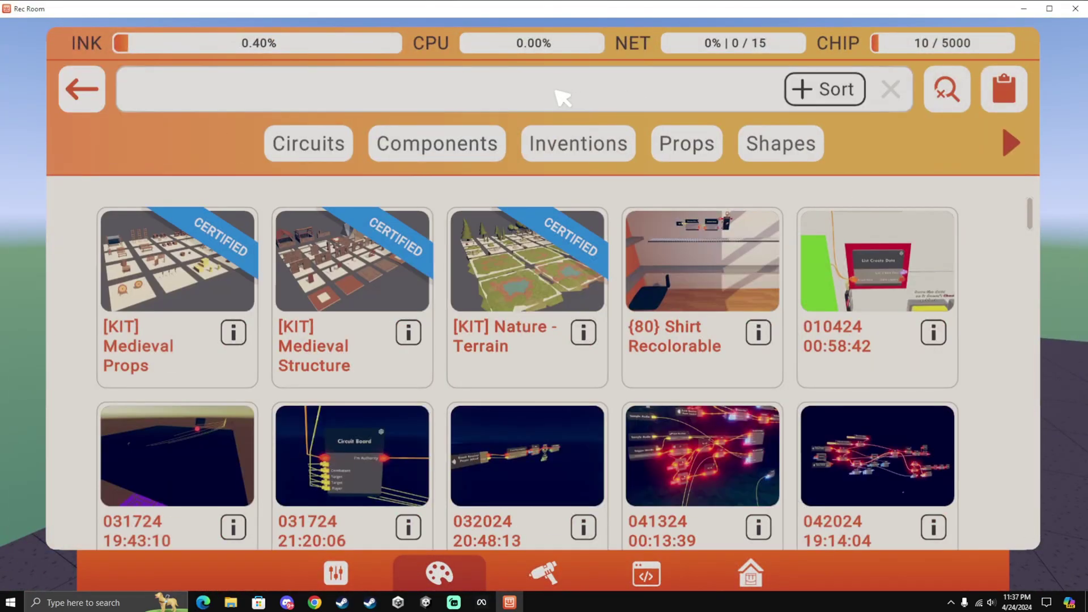
text(func)
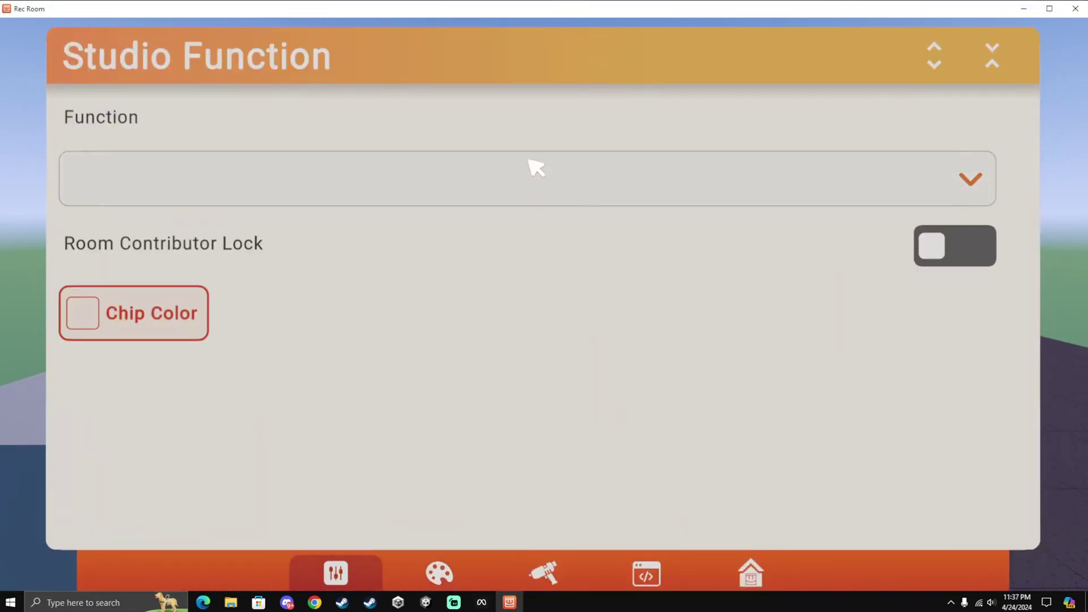
click(535, 170)
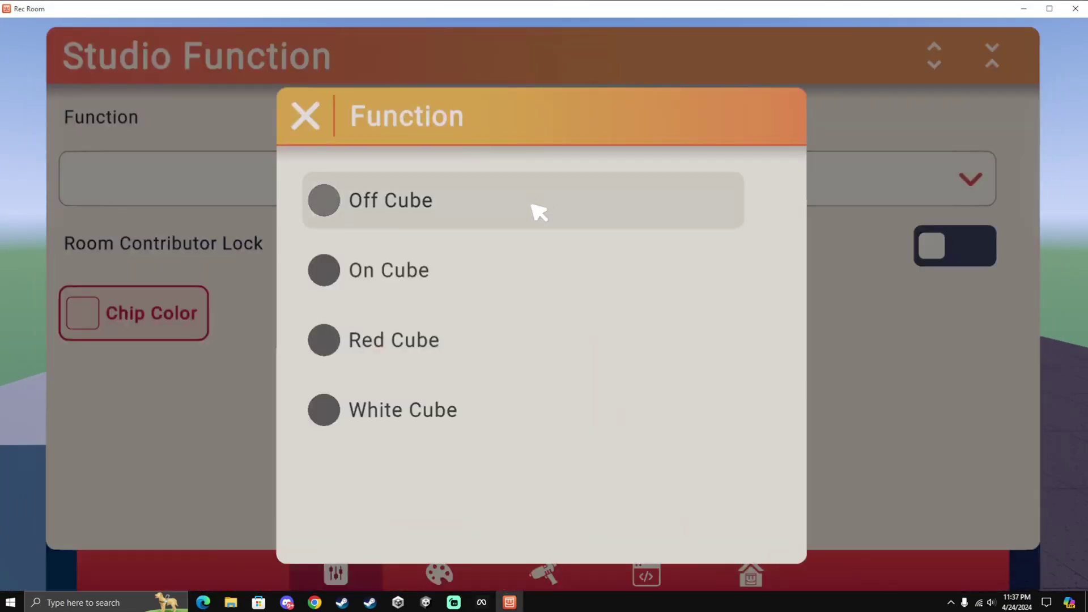
click(533, 340)
click(542, 567)
Step: Wire the Red chip to the cube and trigger it to turn the cube red
drag(543, 324, 543, 324)
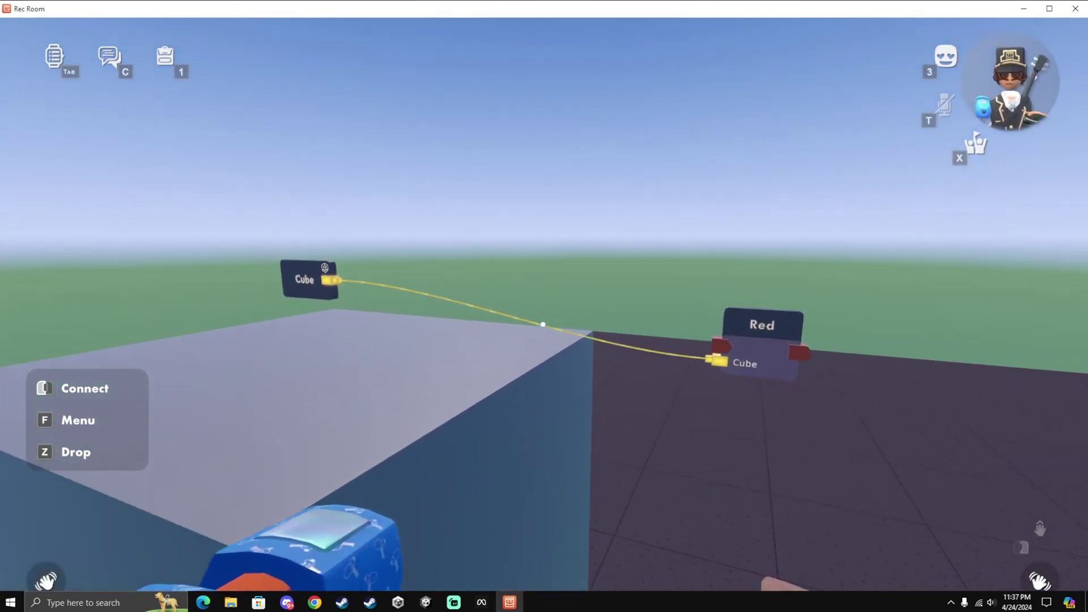
key(s)
click(543, 324)
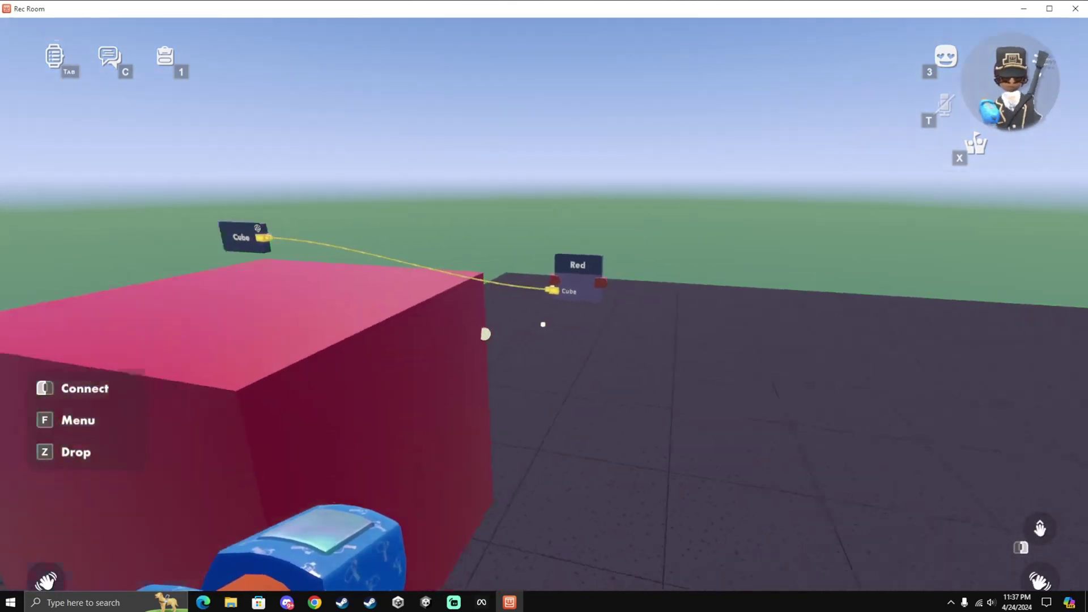
Step: Duplicate the chip as White Cube and trigger it to turn the cube white
key(f)
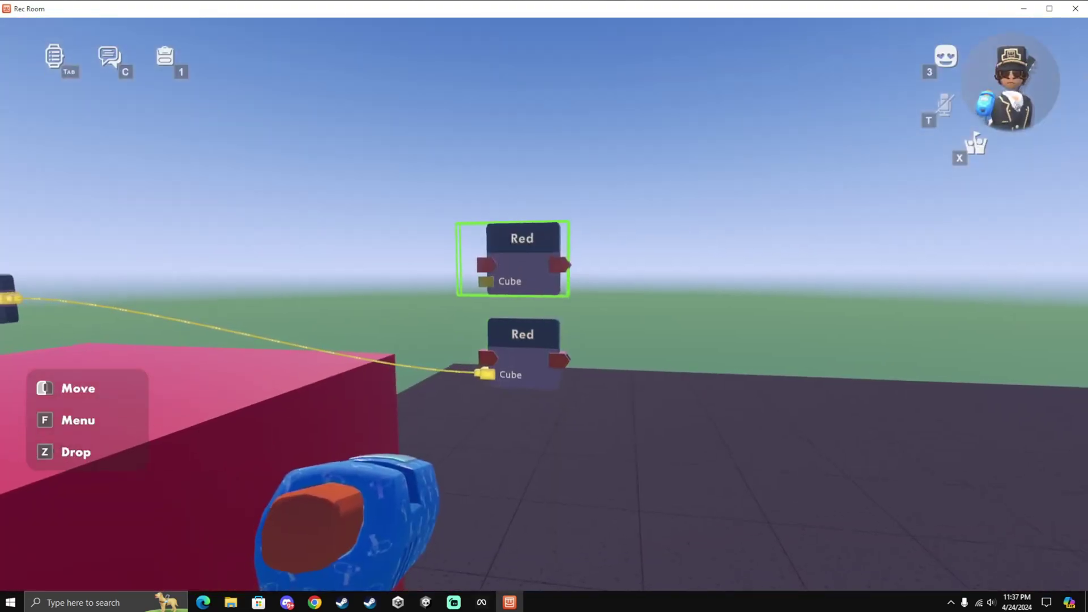
key(f)
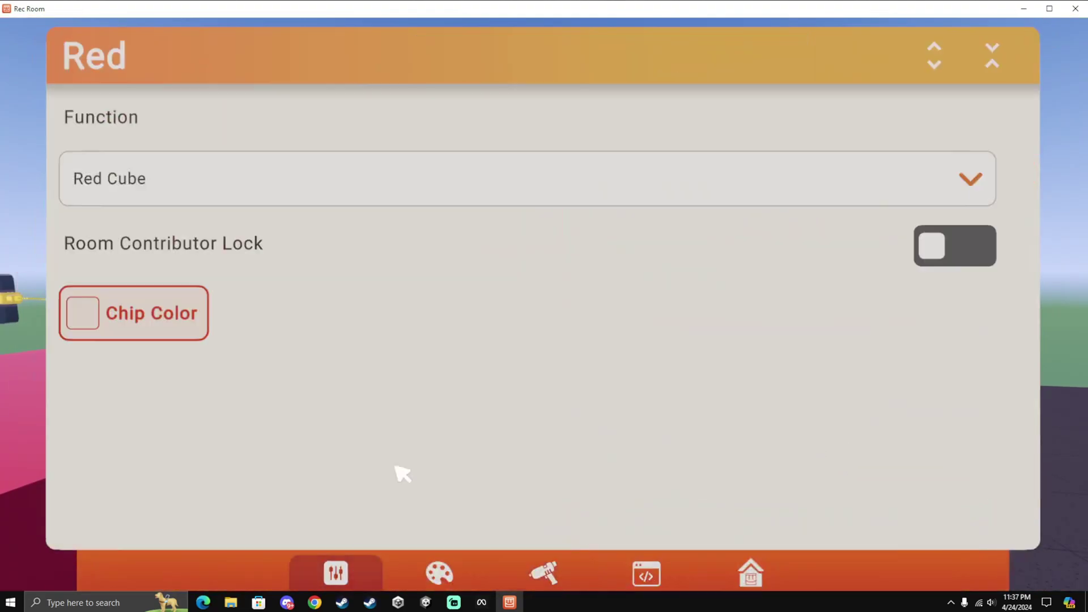
click(498, 169)
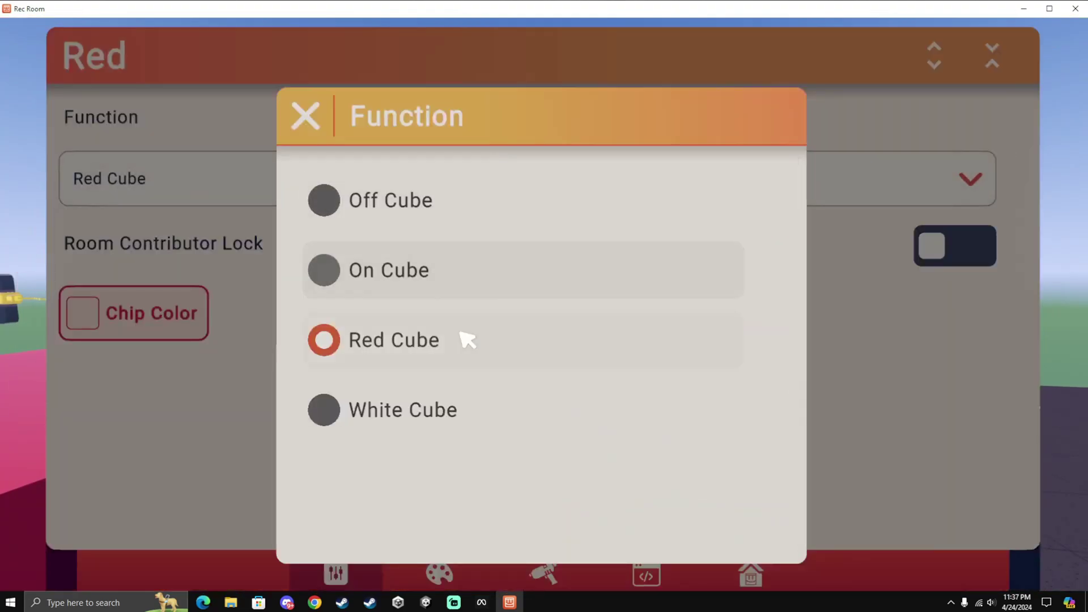
click(488, 410)
click(544, 573)
key(f)
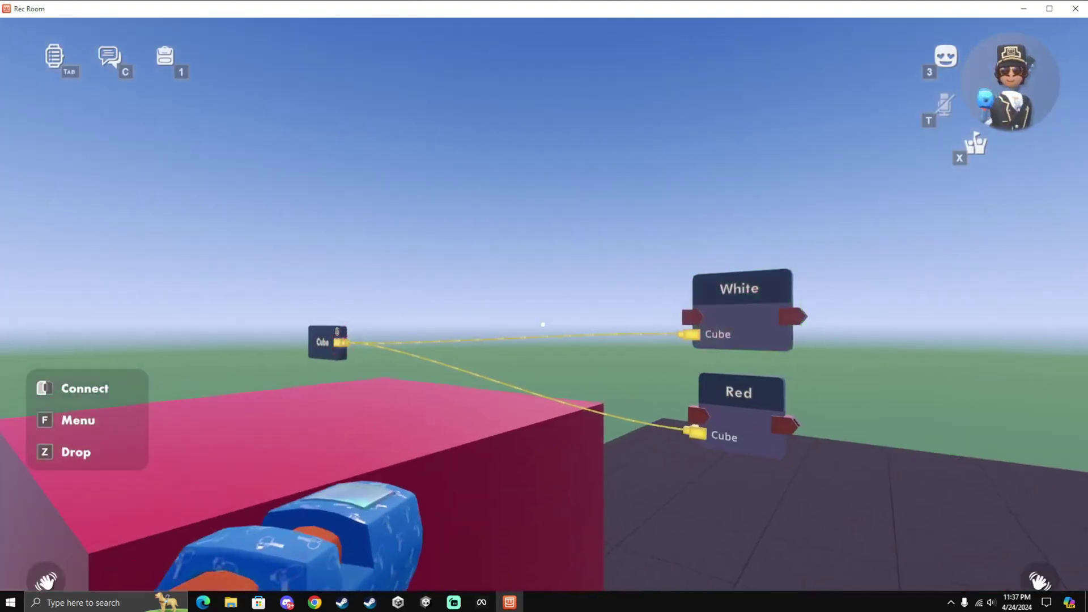
key(s)
click(540, 327)
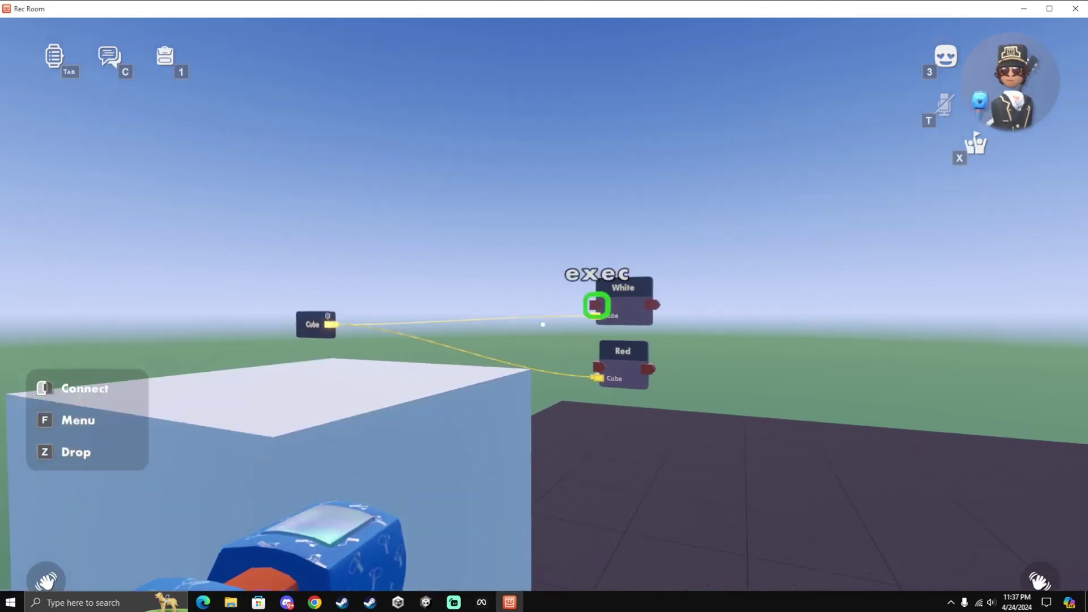
key(w)
key(s)
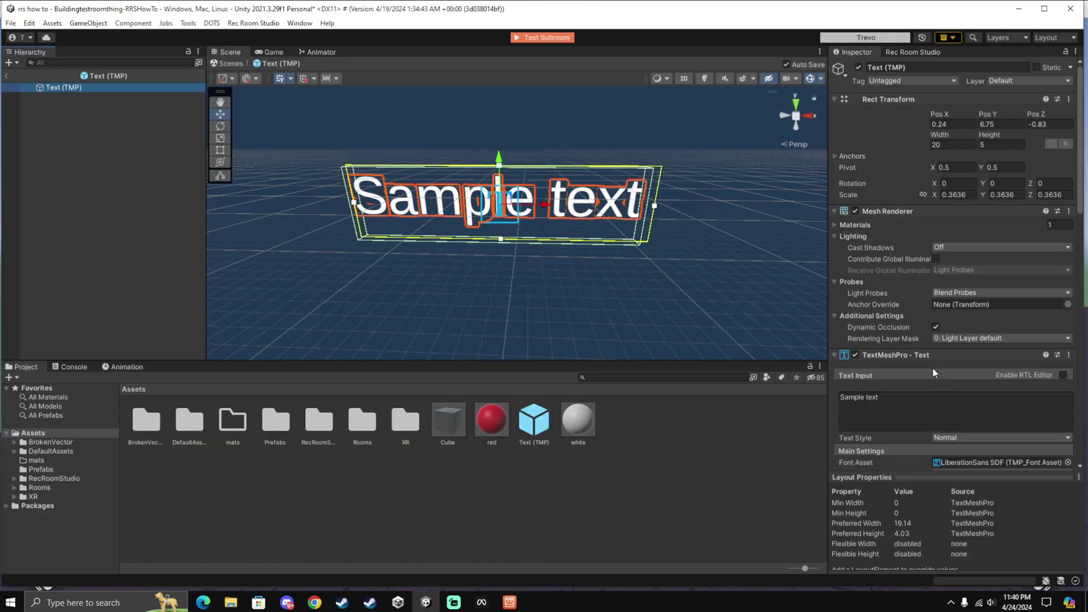
scroll(932, 367, down, 10)
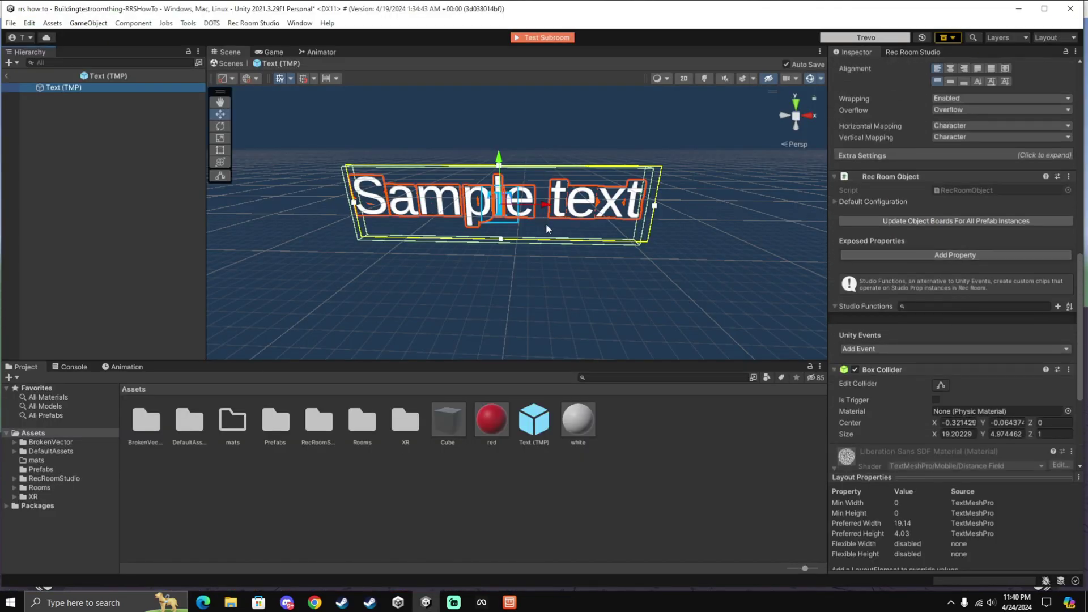
right_drag(546, 229, 658, 251)
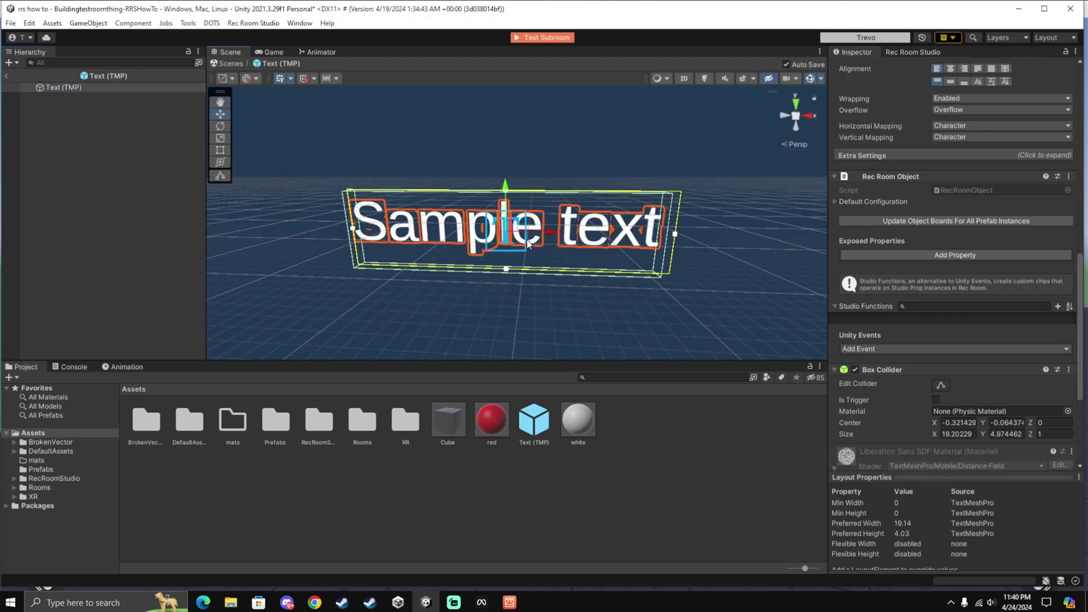
Step: Add a text Studio Function to the Text (TMP) prefab that calls TextMeshPro text > set
scroll(1031, 373, down, 2)
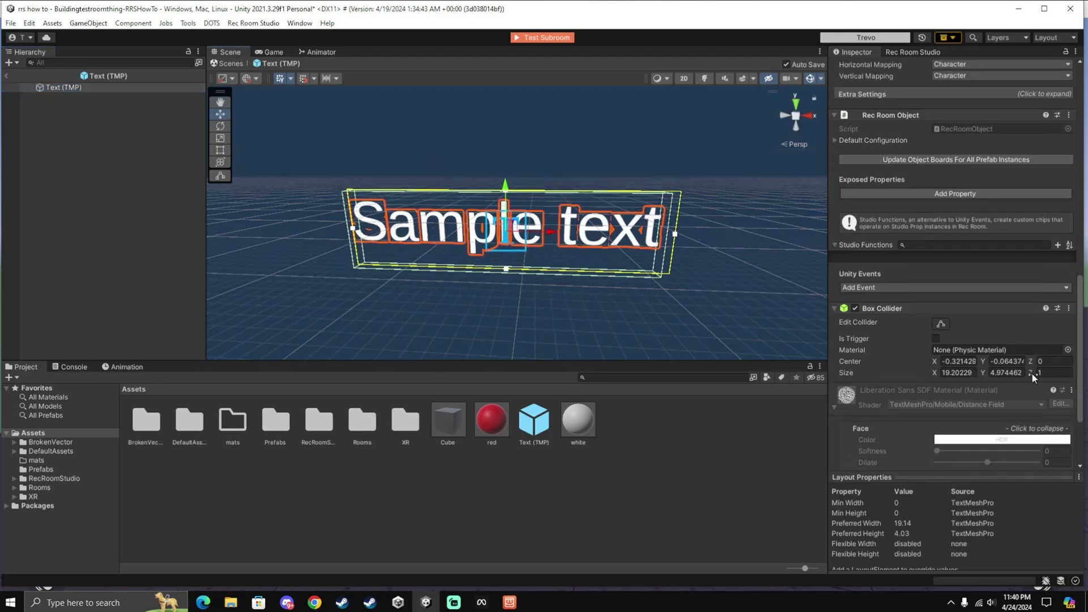
scroll(1037, 357, up, 3)
click(1055, 337)
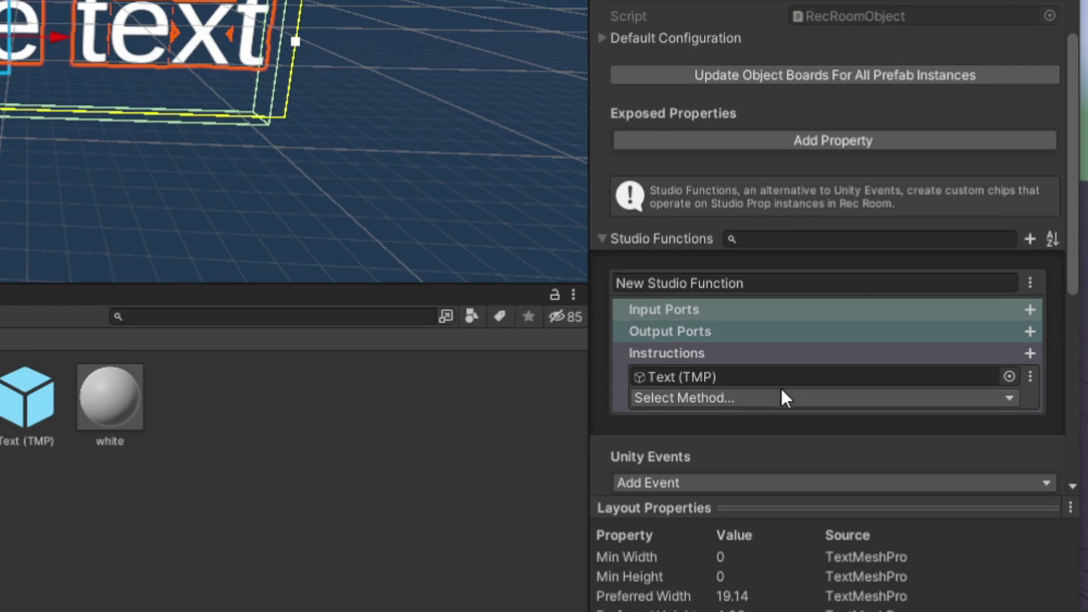
click(779, 283)
text(yex)
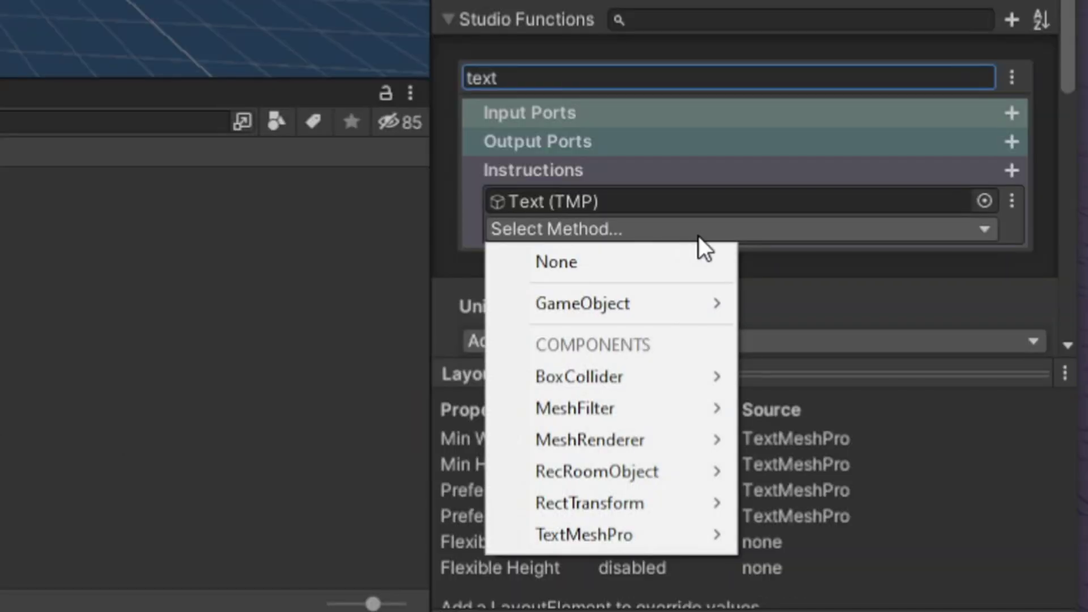
mouse_move(816, 553)
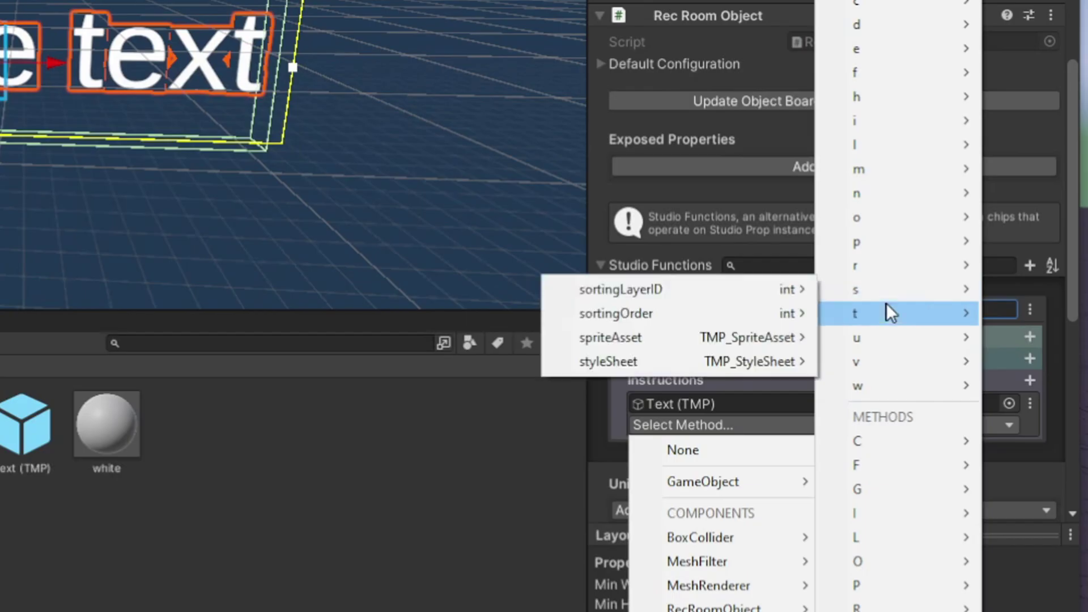
mouse_move(938, 291)
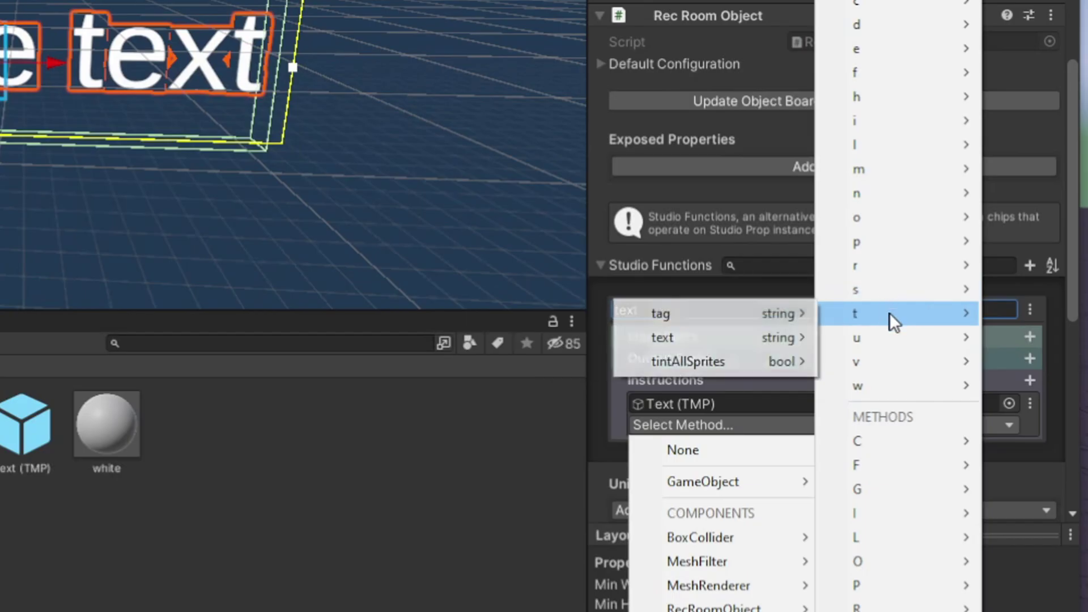
mouse_move(754, 334)
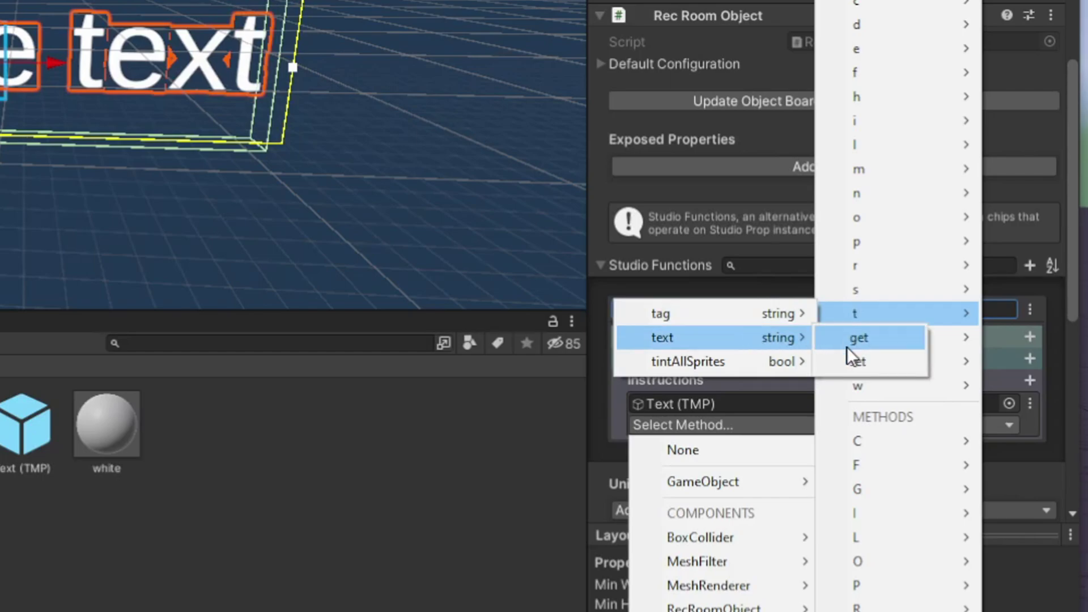
click(858, 360)
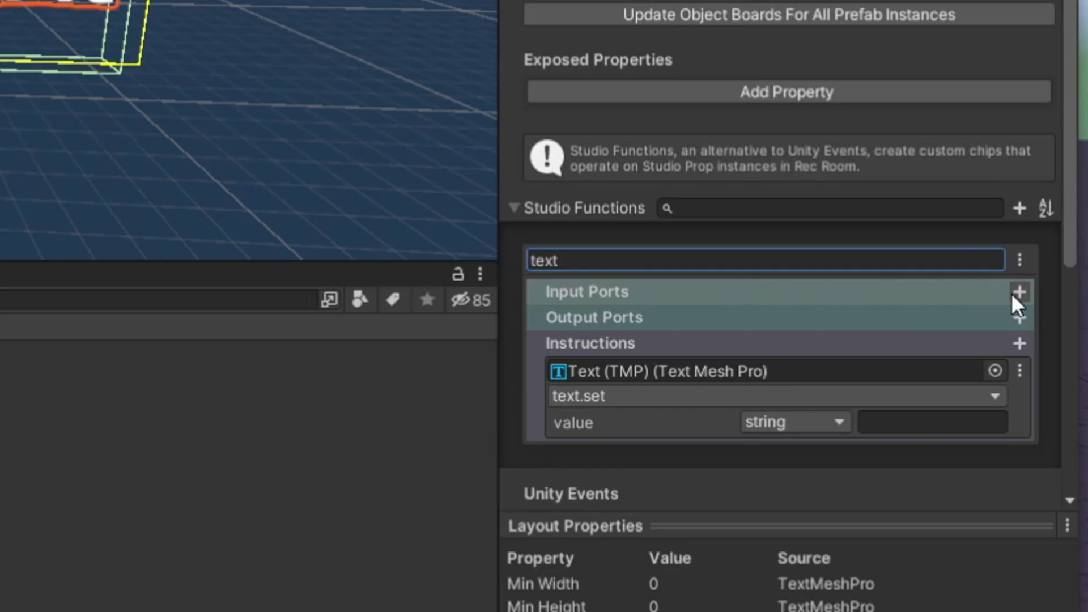
Step: Add a string input port named text feeding text.set's value, then add another Studio Function
click(1019, 292)
click(772, 319)
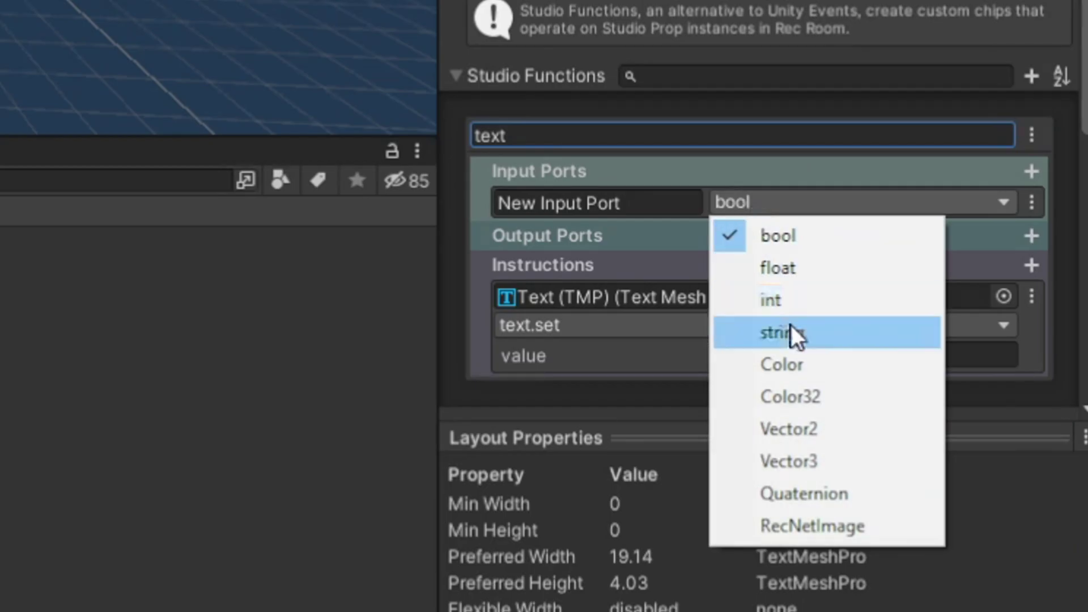
click(792, 336)
click(683, 206)
text(text)
click(796, 344)
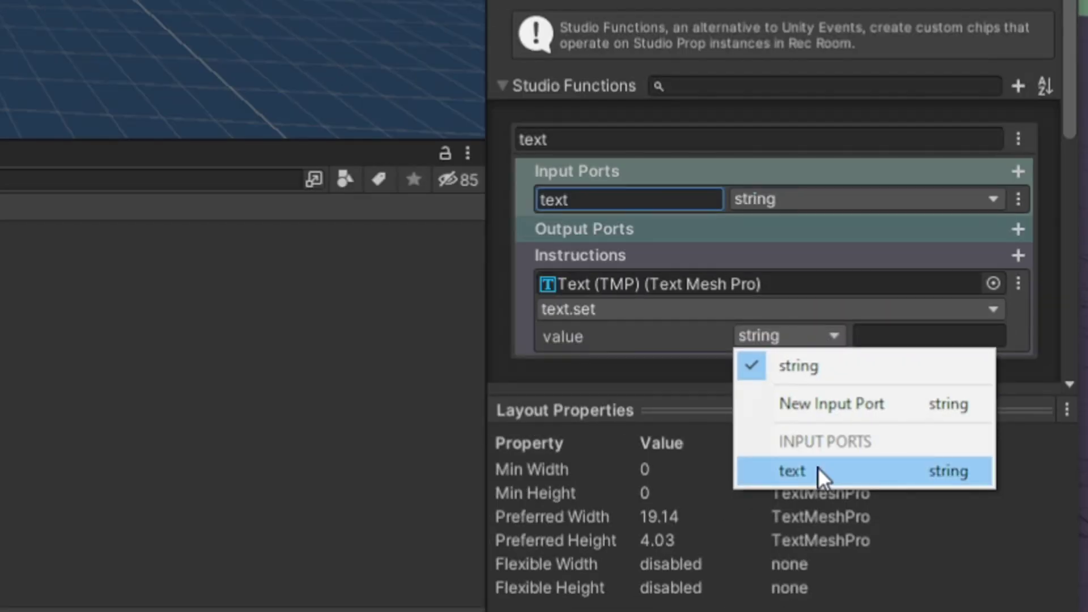
click(818, 469)
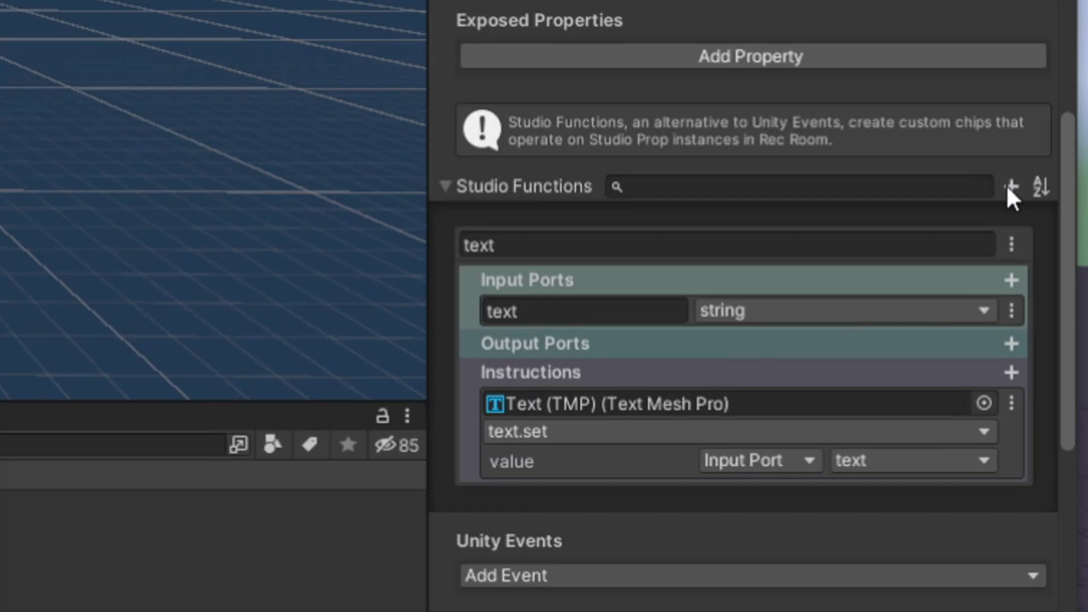
click(1057, 336)
click(942, 360)
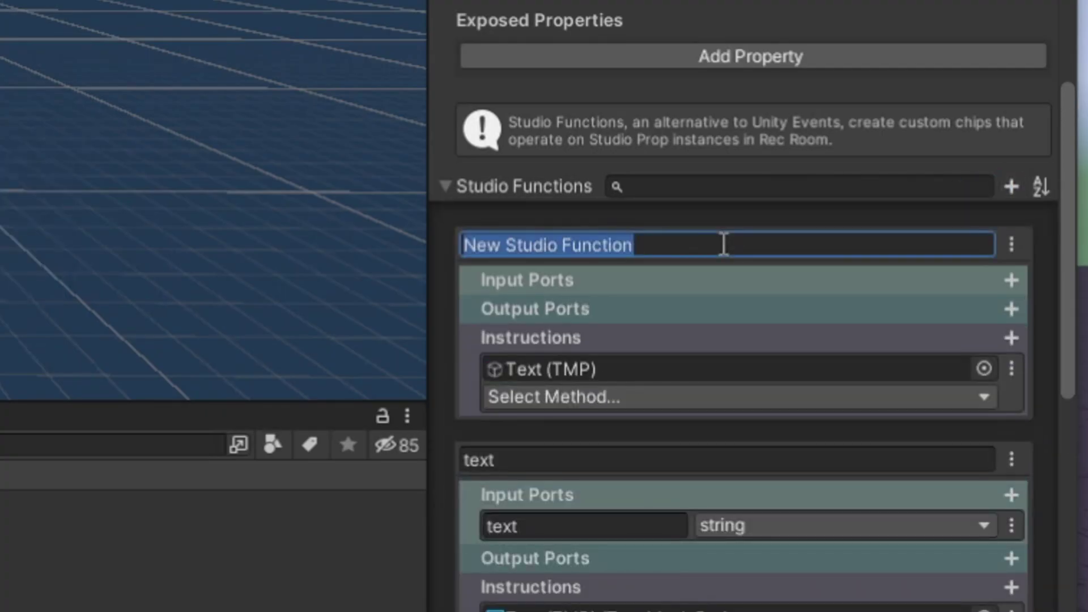
Step: Name the new function Color and make it call TextMeshPro color > set
text(Color)
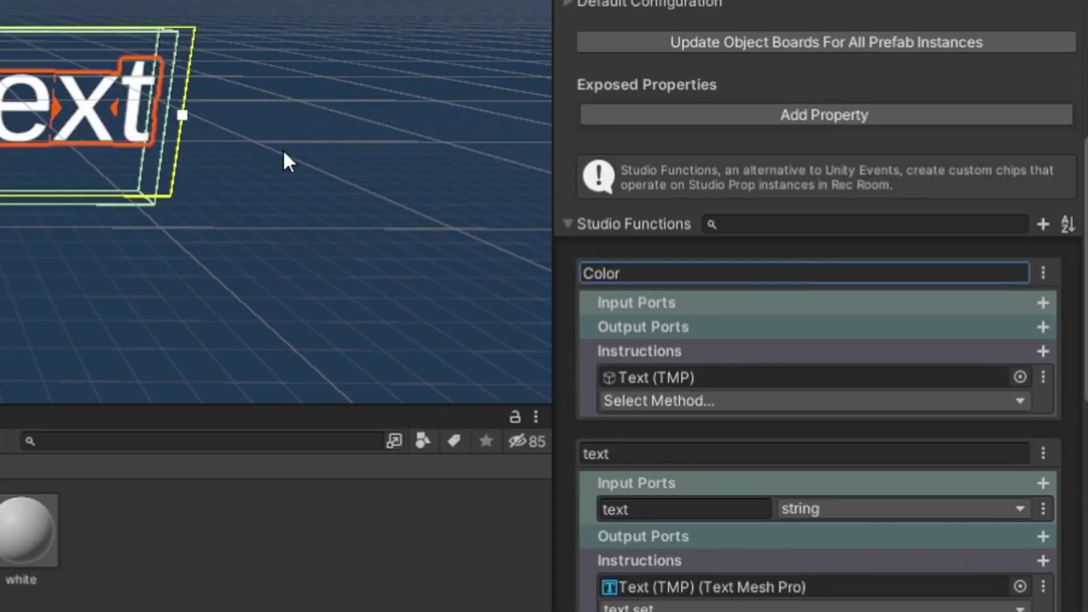
click(702, 400)
mouse_move(664, 440)
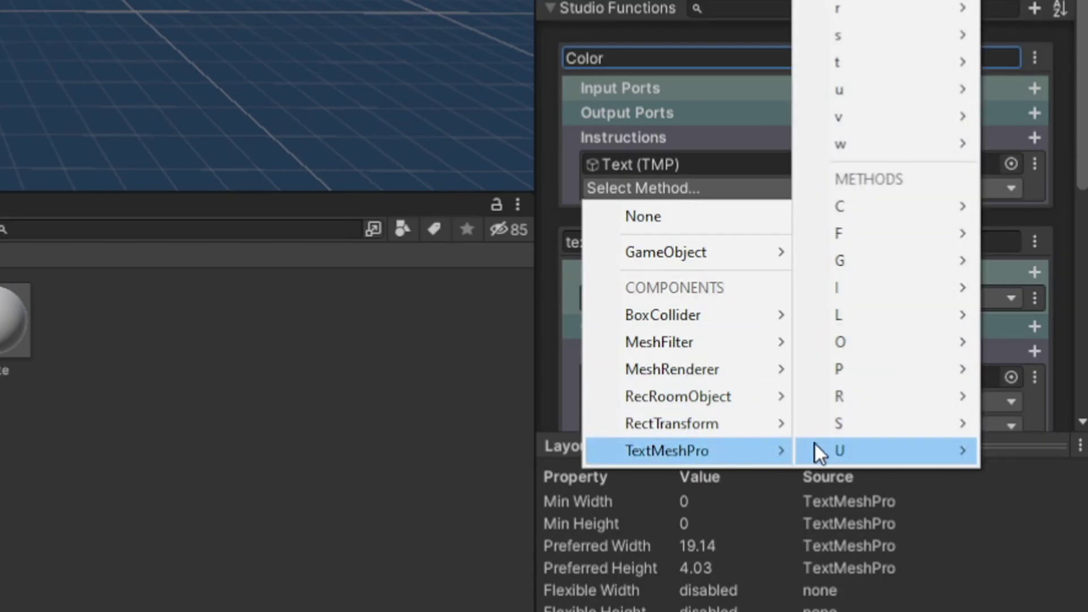
mouse_move(684, 209)
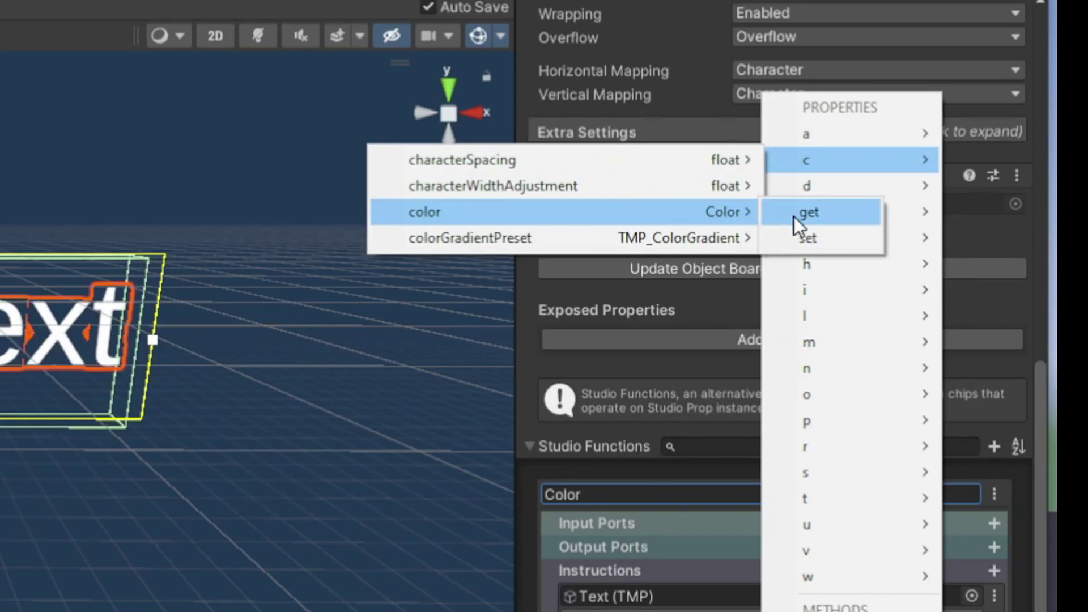
click(805, 237)
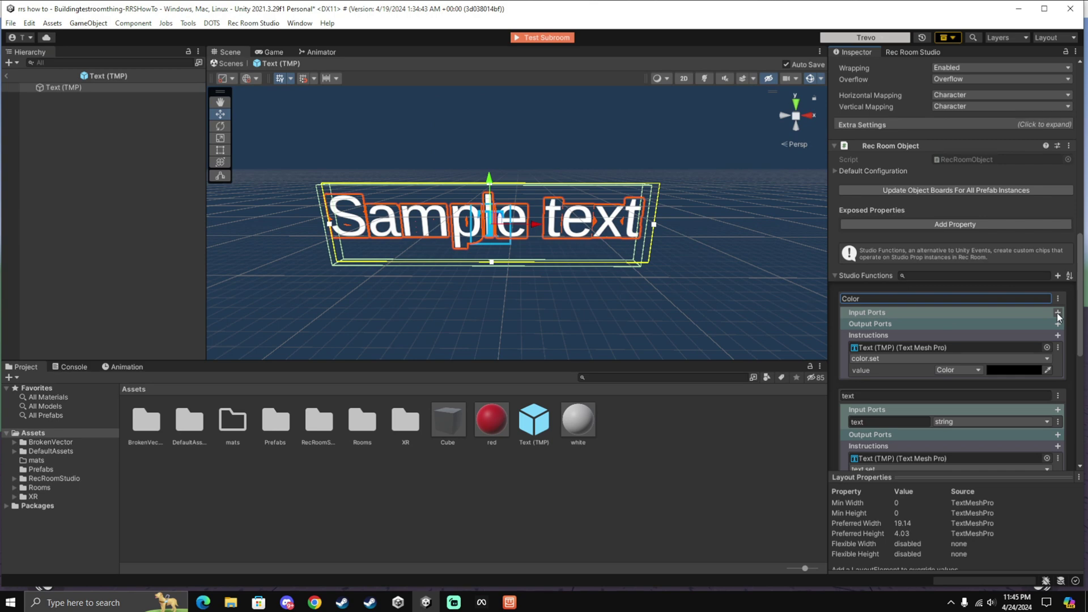
Step: Add a Color input port and use it as the color.set value
click(1057, 312)
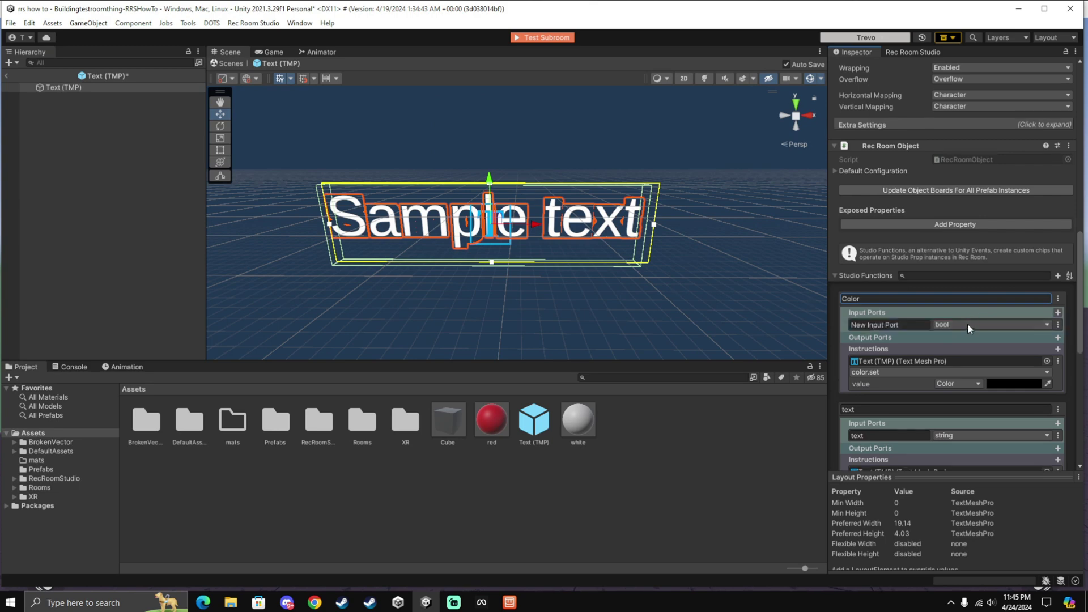
click(956, 325)
click(961, 375)
click(960, 384)
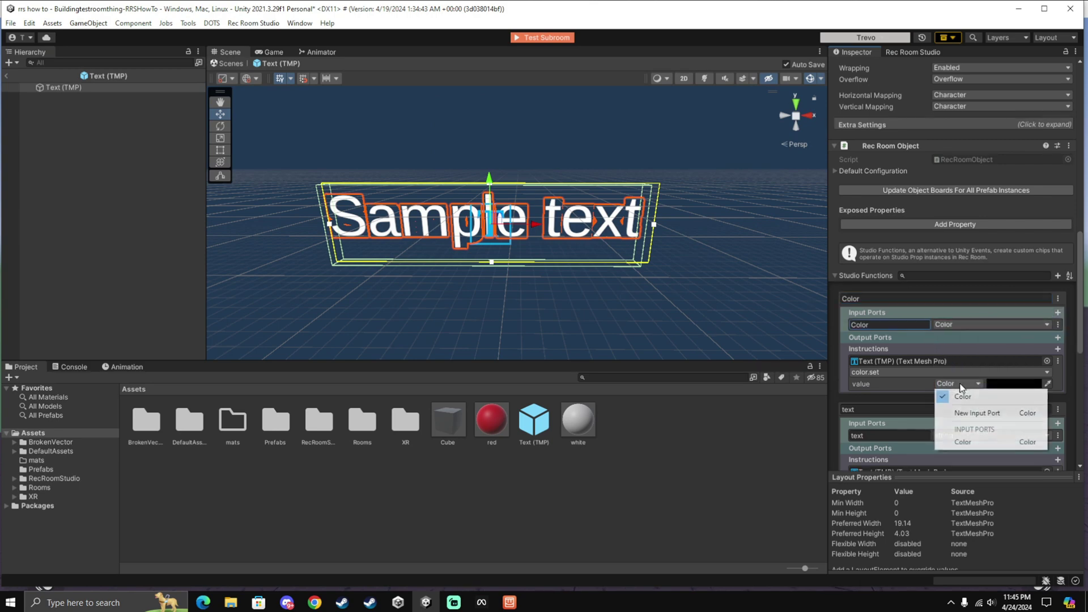
click(972, 443)
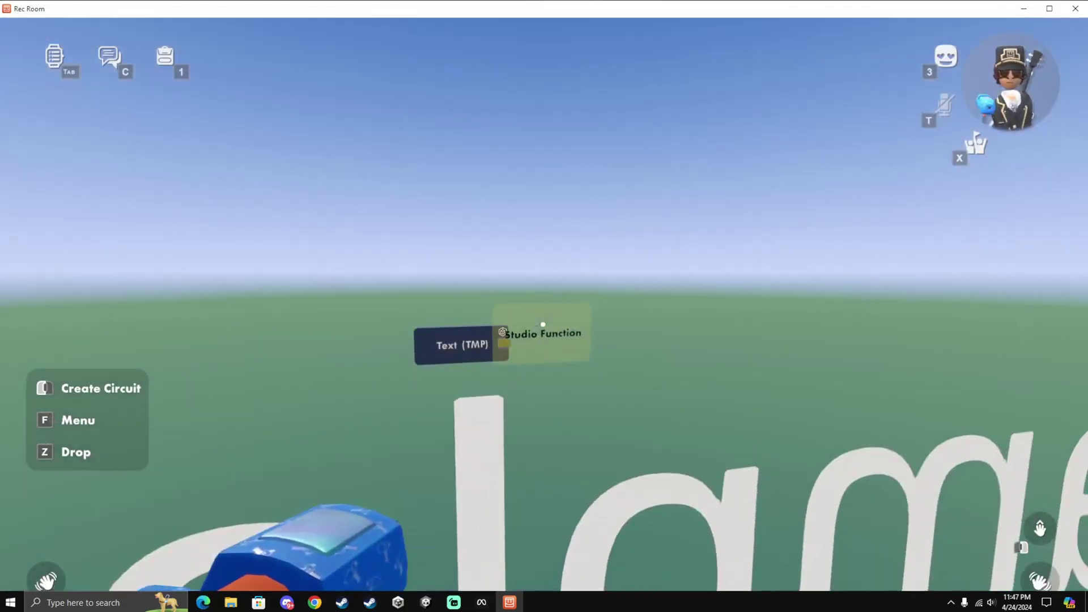
Step: Assign Color Text (TMP) to a chip, wire it in, and run it to turn the text red
key(f)
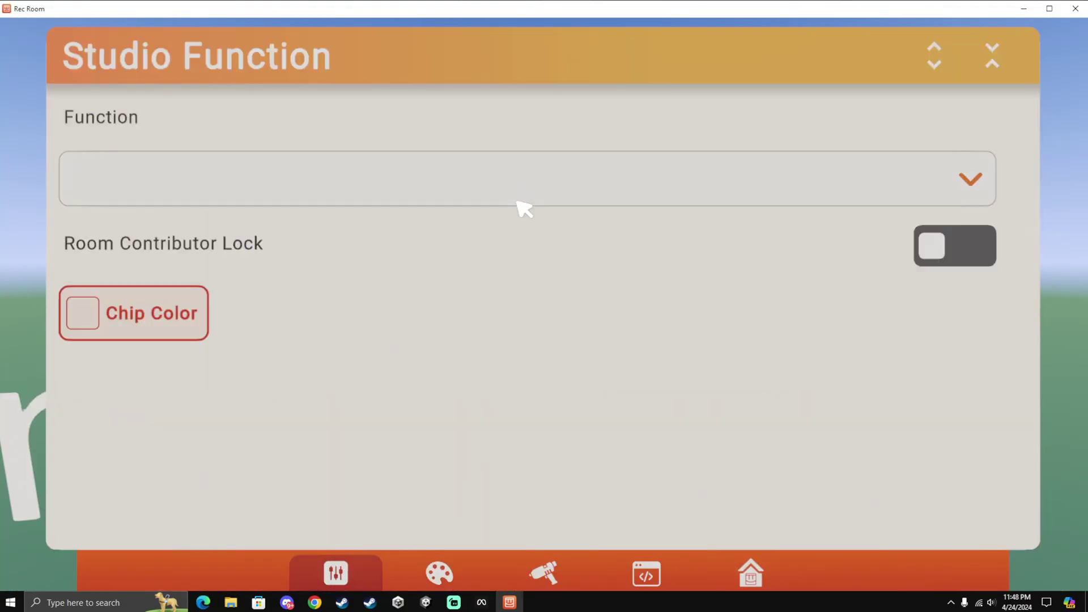
click(516, 201)
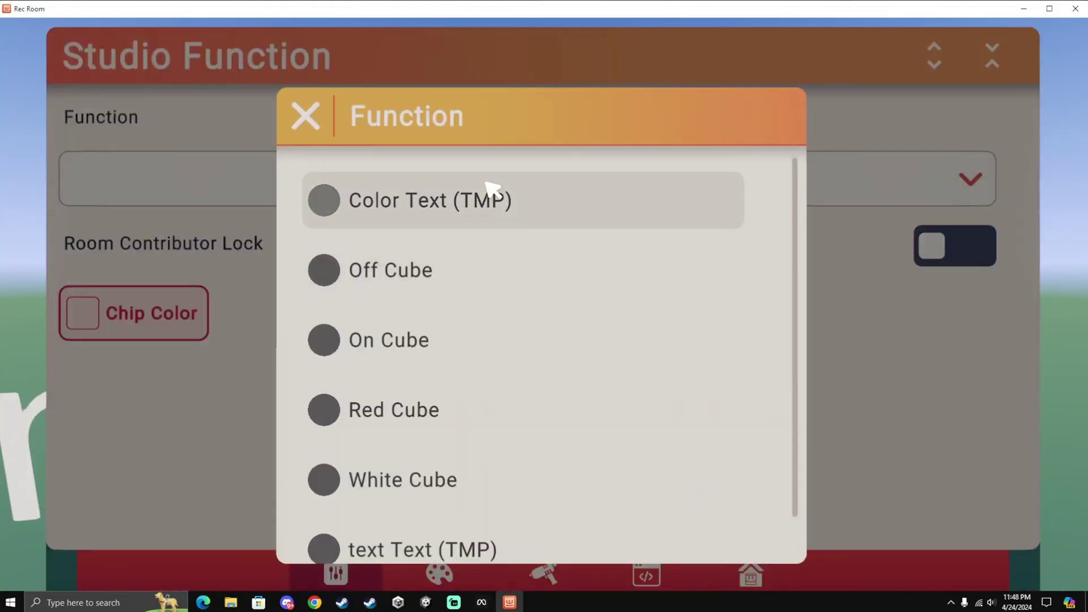
click(429, 201)
click(543, 573)
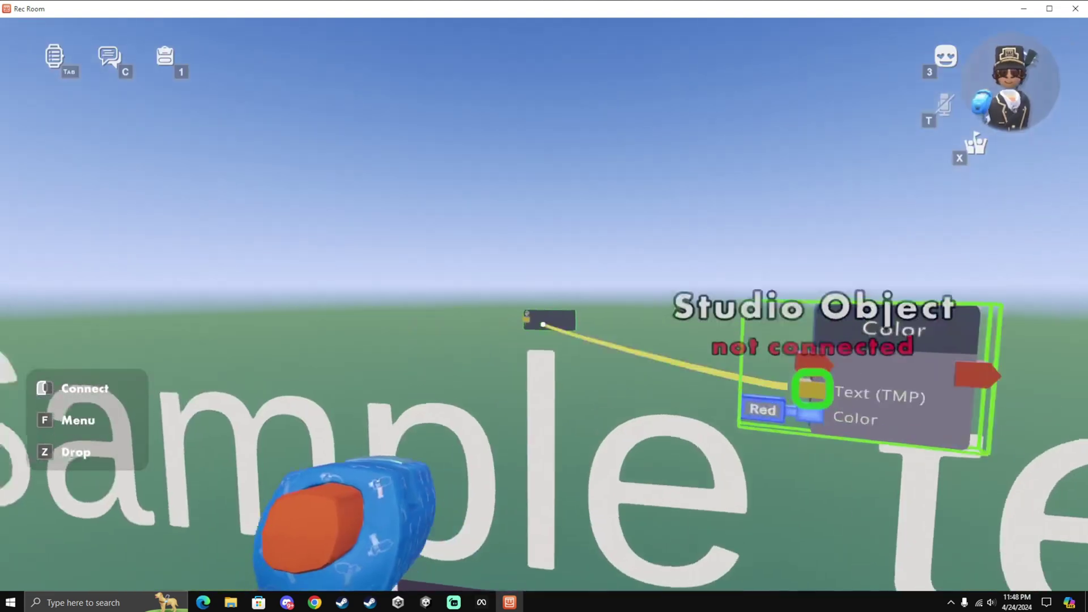
drag(543, 324, 543, 324)
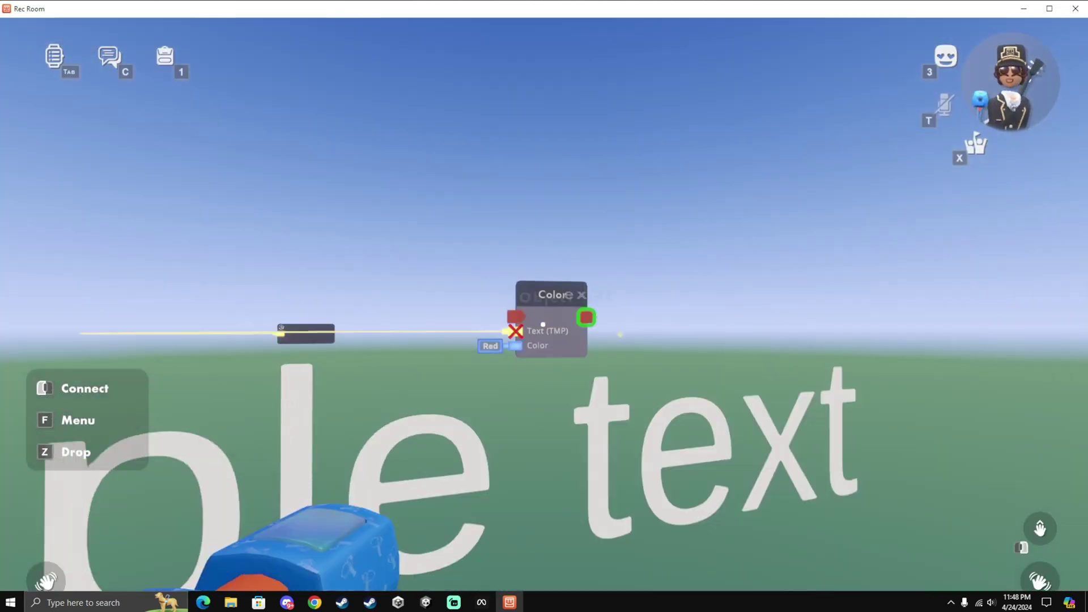
click(543, 325)
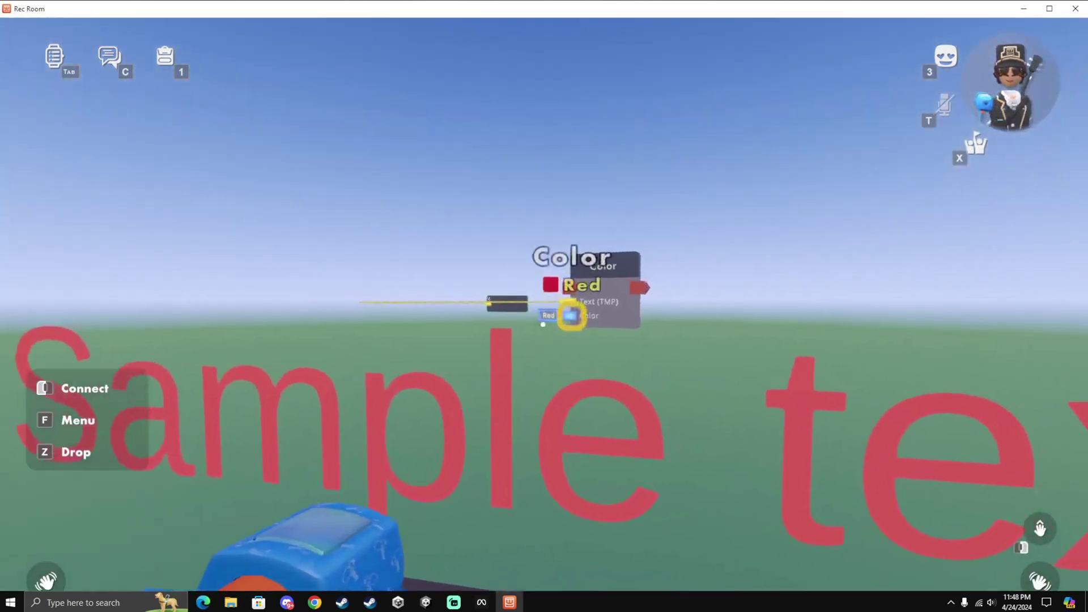
Step: Assign the text Text (TMP) function to a chip and connect it so the text reads Hi
click(542, 324)
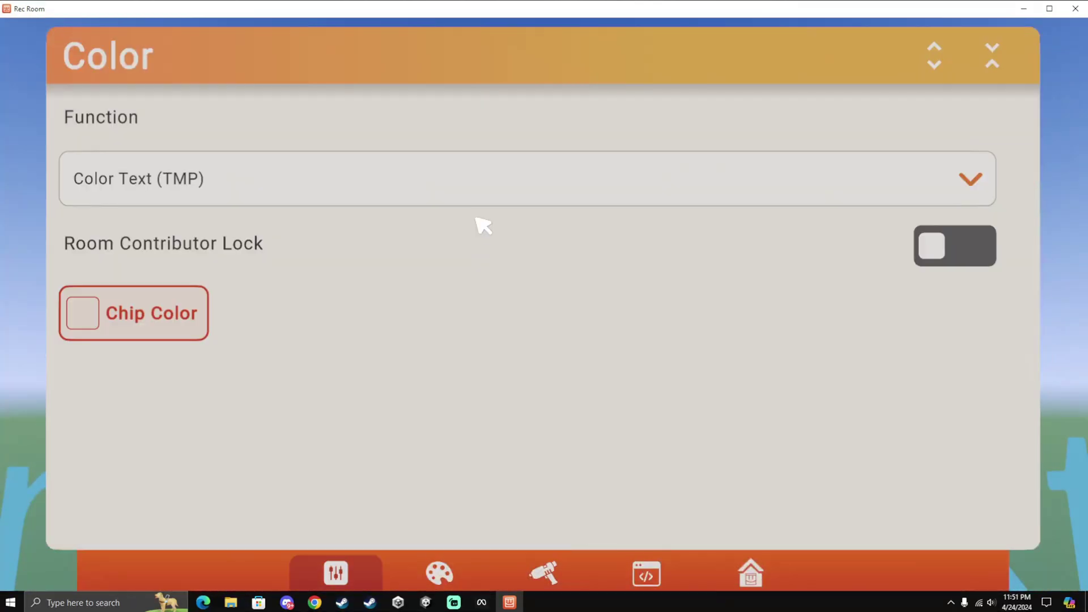
click(483, 195)
scroll(491, 437, down, 1)
click(499, 510)
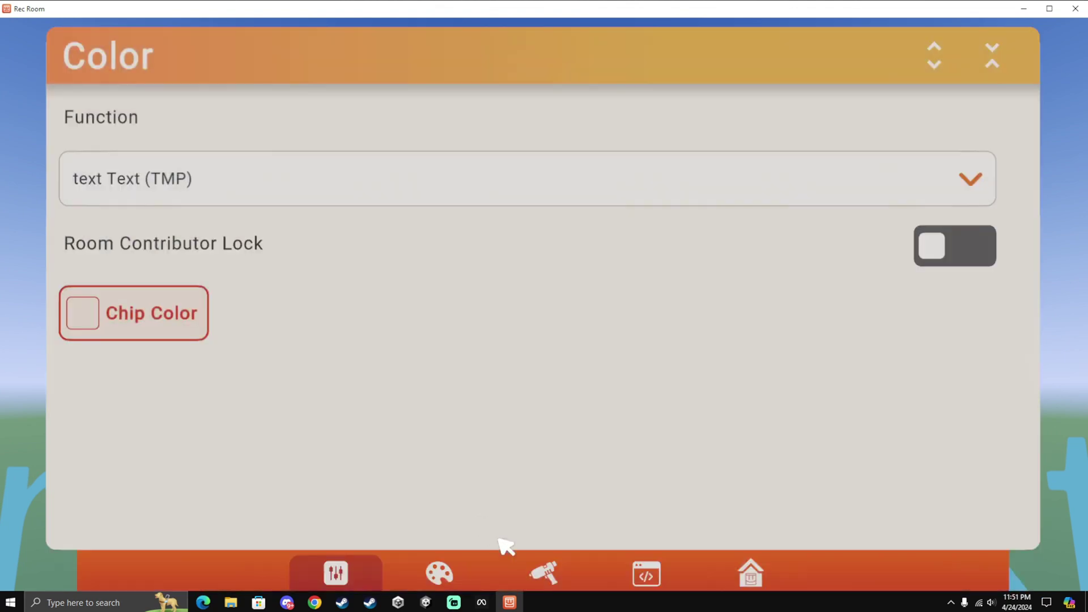
click(543, 572)
key(f)
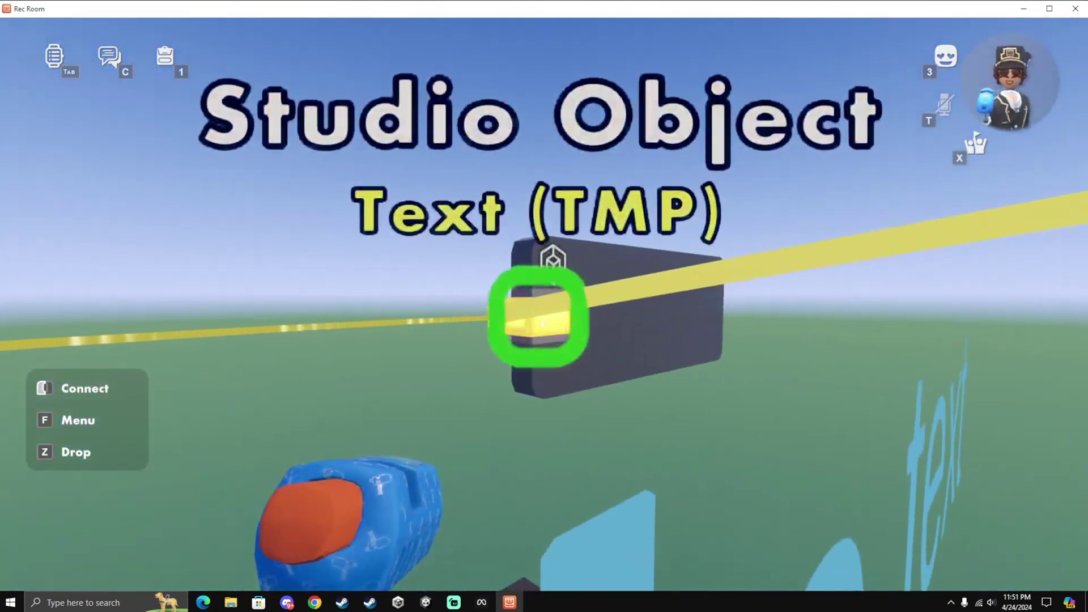
click(543, 324)
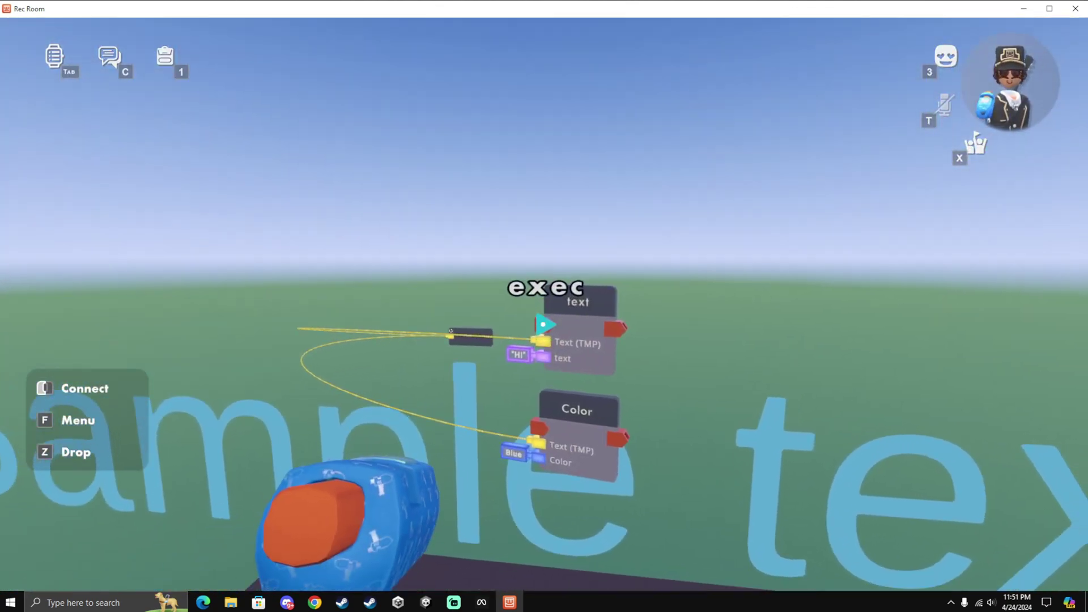
key(s)
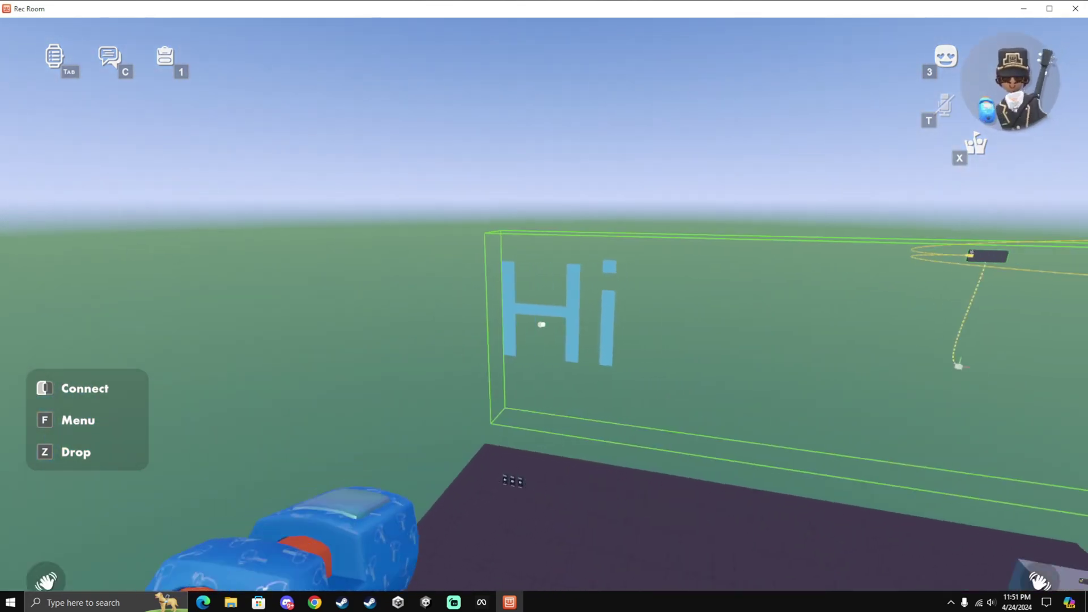